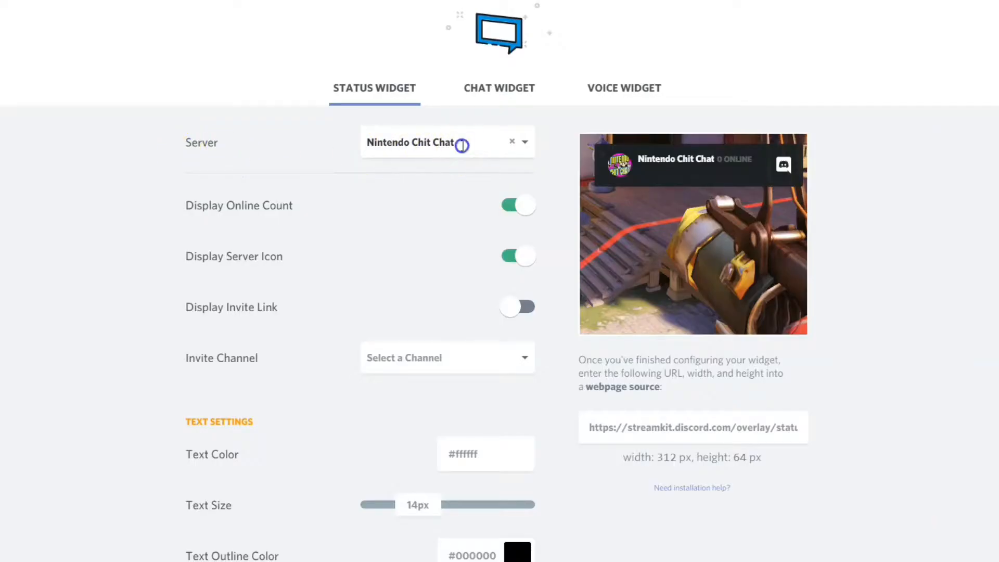
Choose Nintendo Chit Chat as the server for the status widget
{"action": "left_click", "coordinate": [461, 143]}
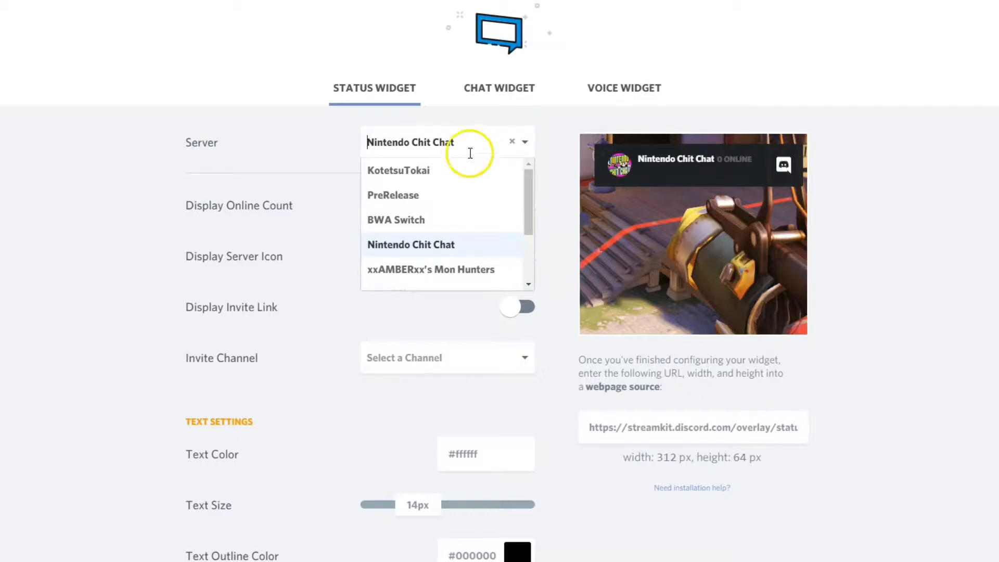
{"action": "left_click_drag", "start_coordinate": [528, 183], "coordinate": [528, 204]}
{"action": "left_click", "coordinate": [439, 201]}
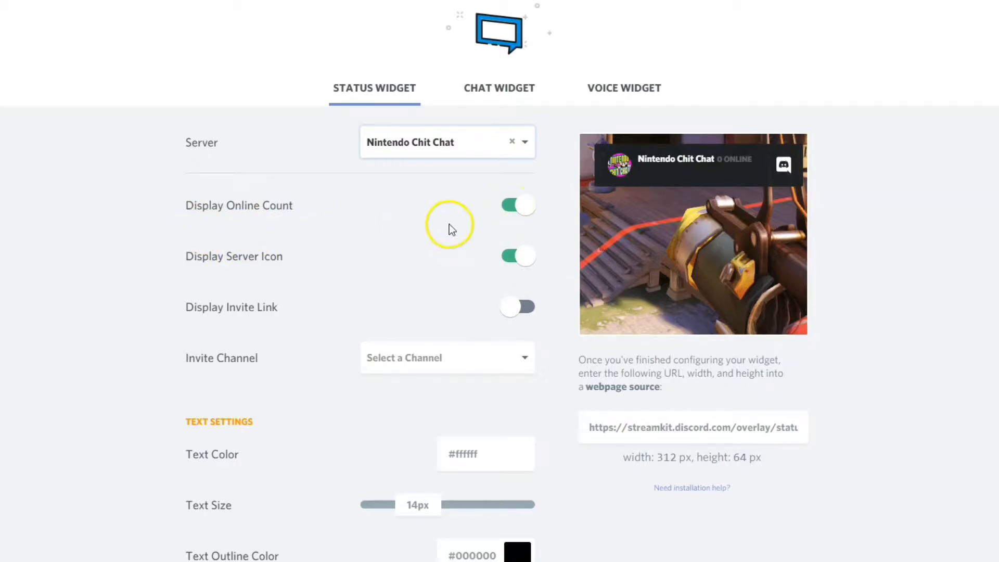
Turn the status widget's online count off and back on, and do the same for its server icon
{"action": "left_click", "coordinate": [509, 209]}
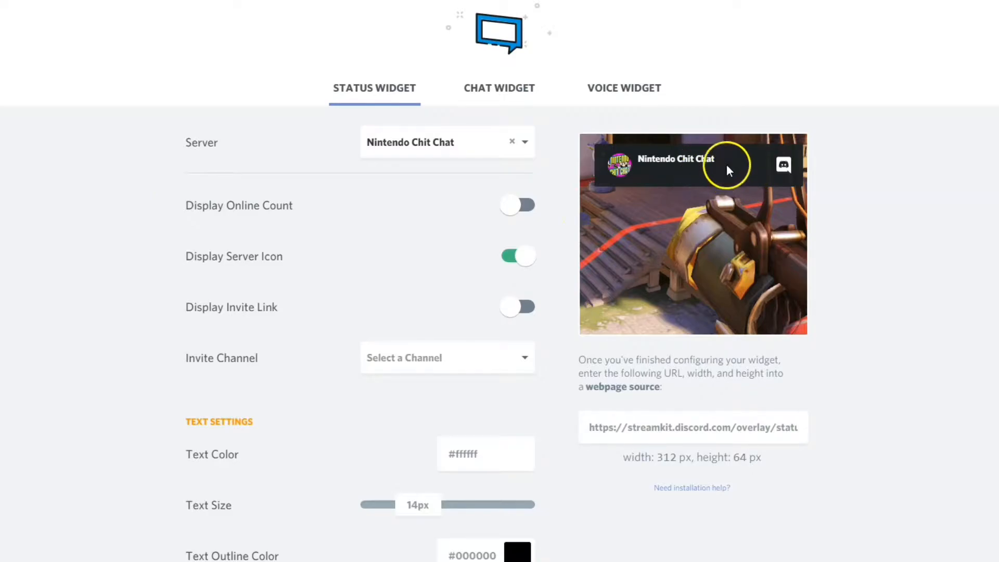
{"action": "left_click", "coordinate": [529, 207]}
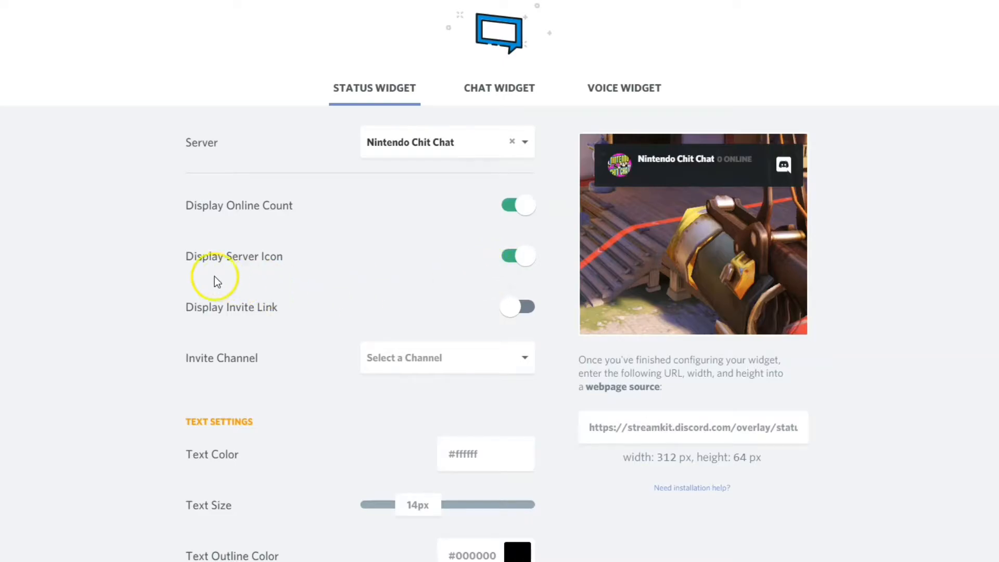
{"action": "left_click", "coordinate": [523, 255]}
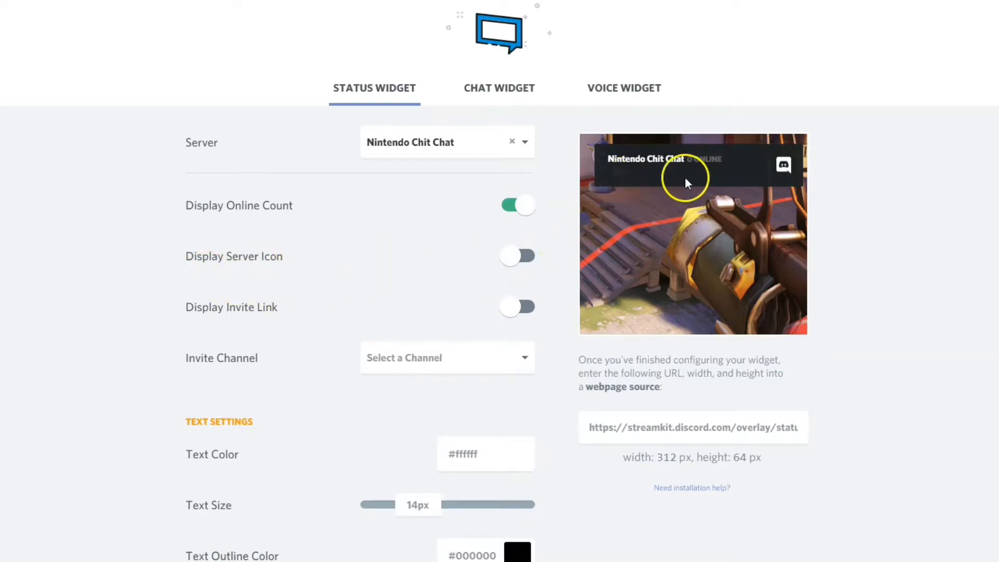
{"action": "left_click", "coordinate": [523, 256]}
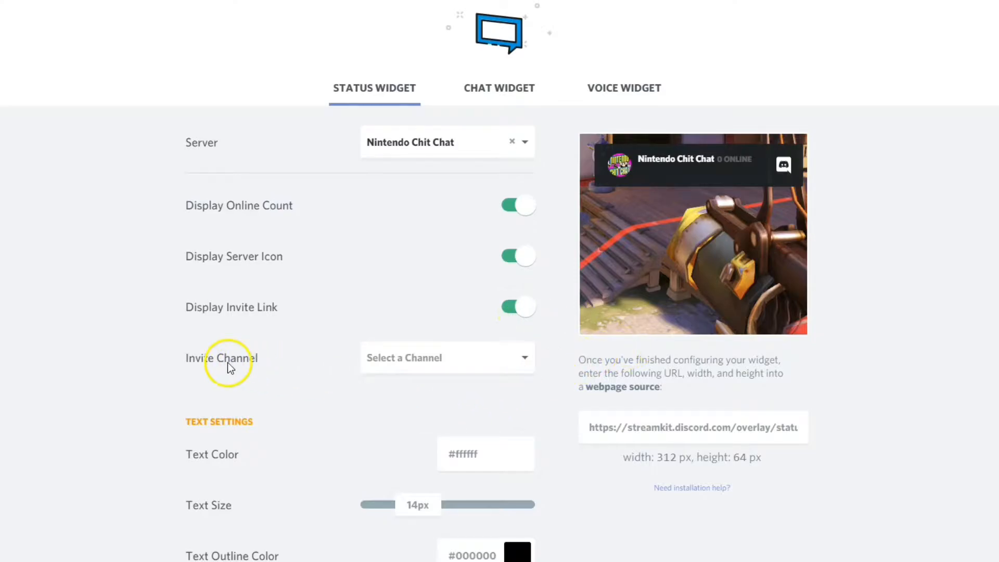
Enable the invite link display and set the status widget's invite channel to welcome-and-rules
{"action": "left_click", "coordinate": [525, 360]}
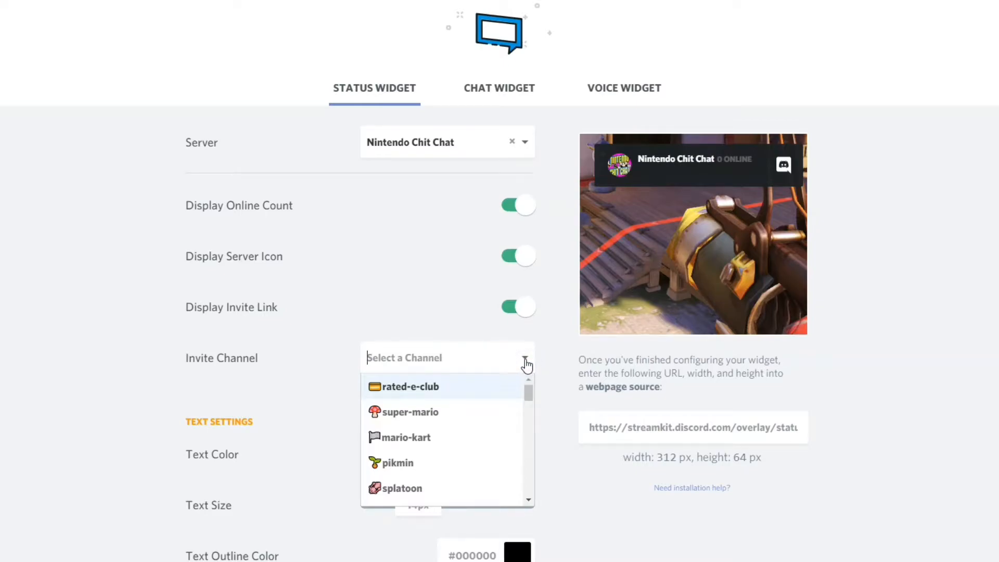
{"action": "left_click_drag", "start_coordinate": [529, 390], "coordinate": [530, 401]}
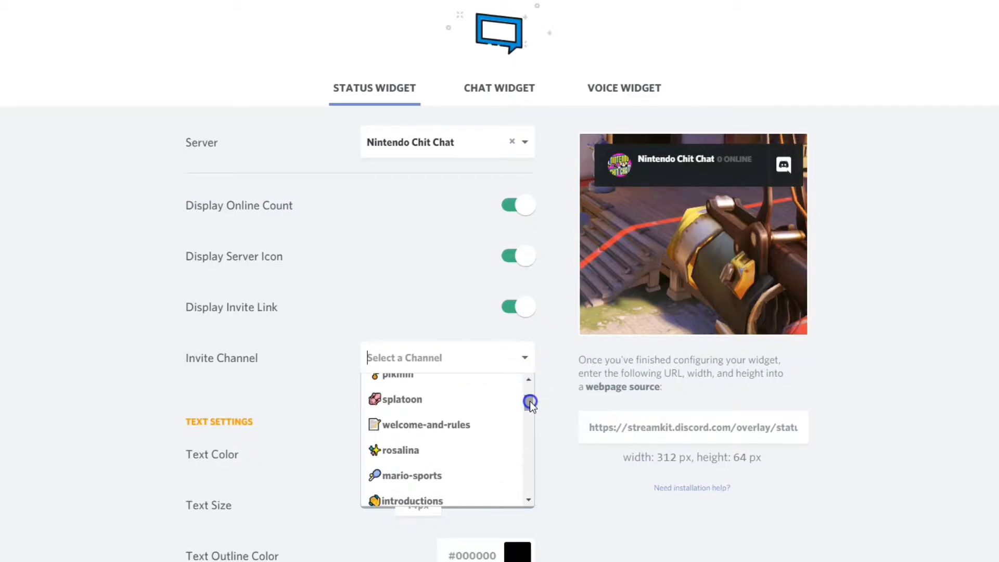
{"action": "left_click", "coordinate": [483, 425]}
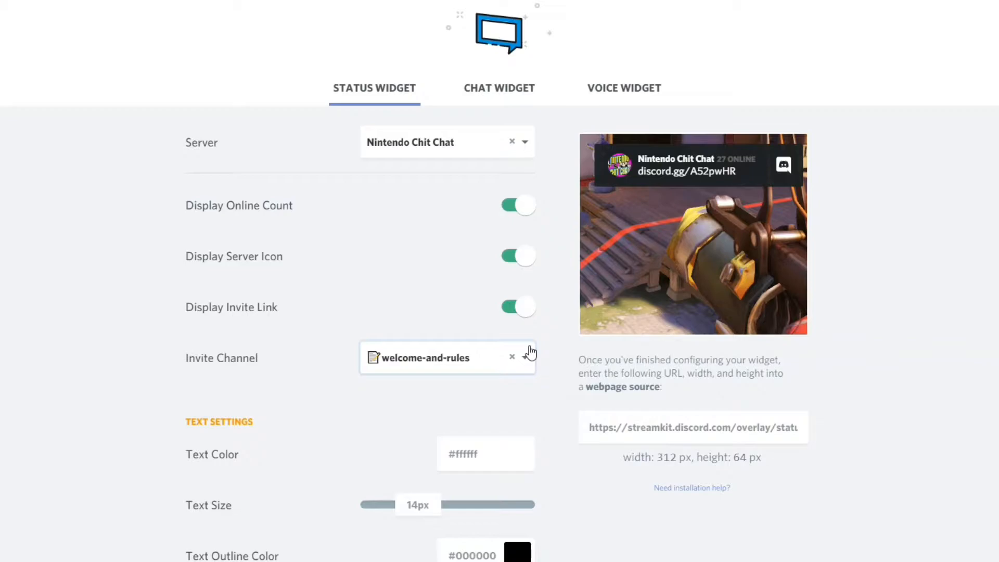
{"action": "left_click", "coordinate": [928, 404]}
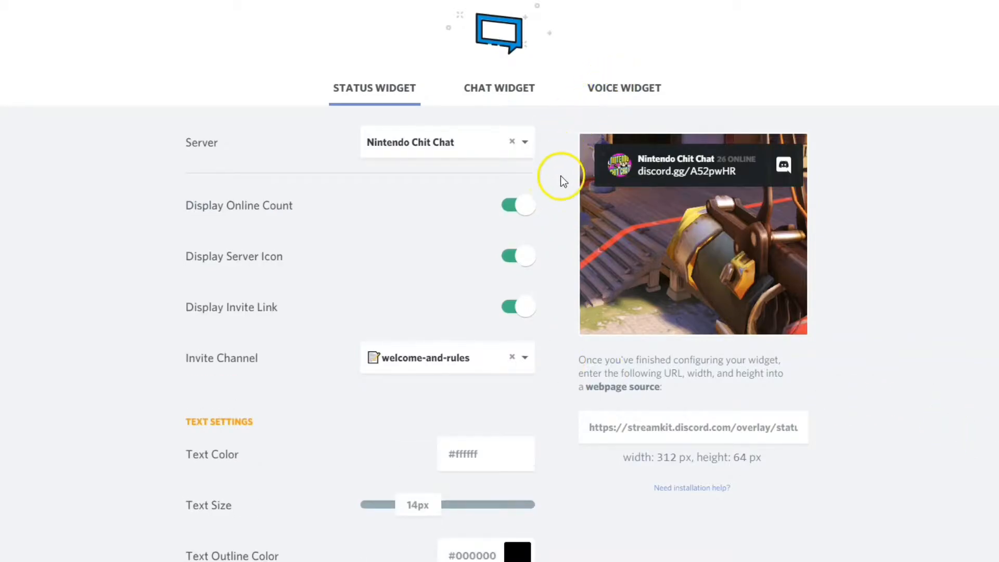
Set the status widget's background color to yellow #f0f003
{"action": "scroll", "coordinate": [561, 177], "scroll_direction": "down", "scroll_amount": 4}
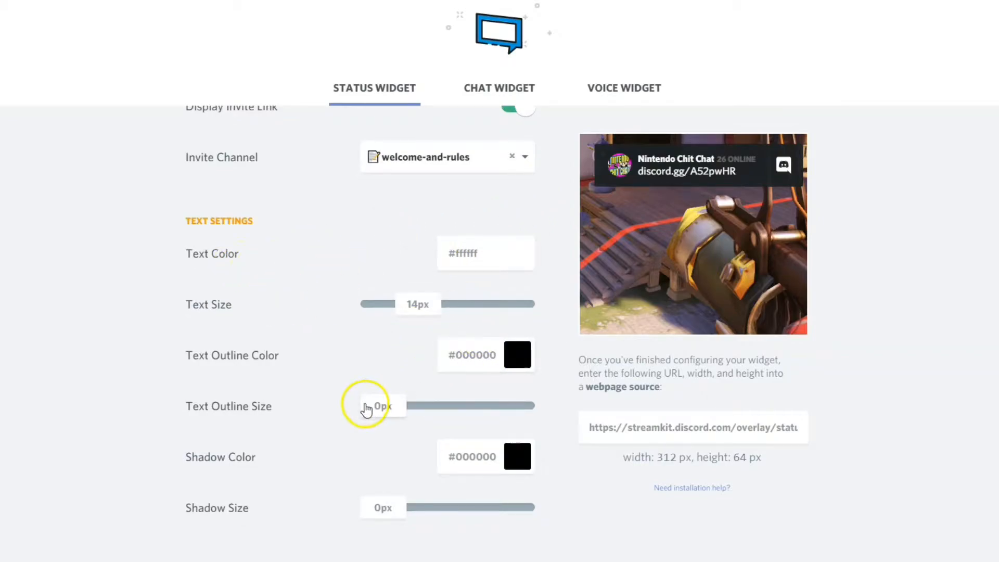
{"action": "scroll", "coordinate": [463, 411], "scroll_direction": "down", "scroll_amount": 1}
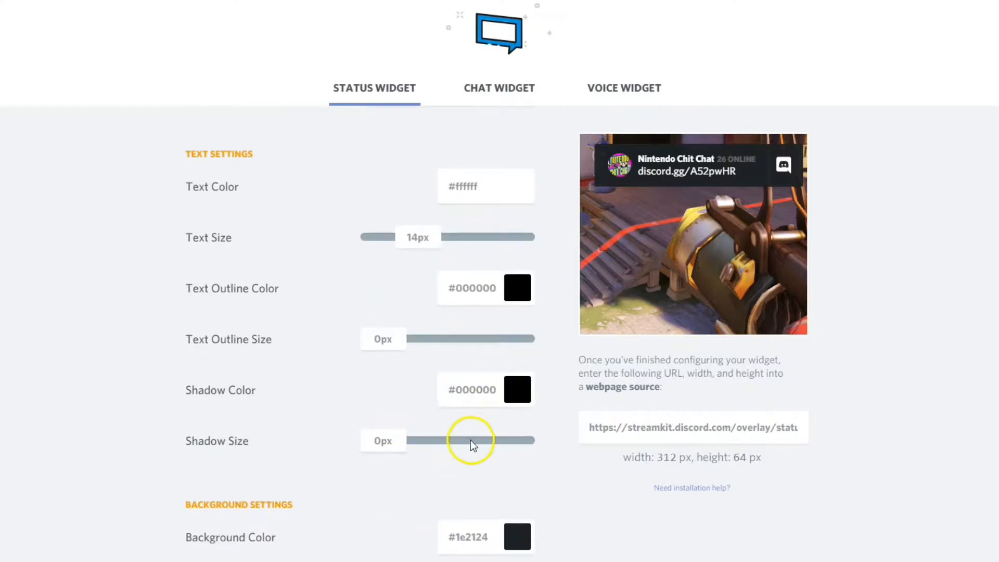
{"action": "scroll", "coordinate": [470, 442], "scroll_direction": "down", "scroll_amount": 2}
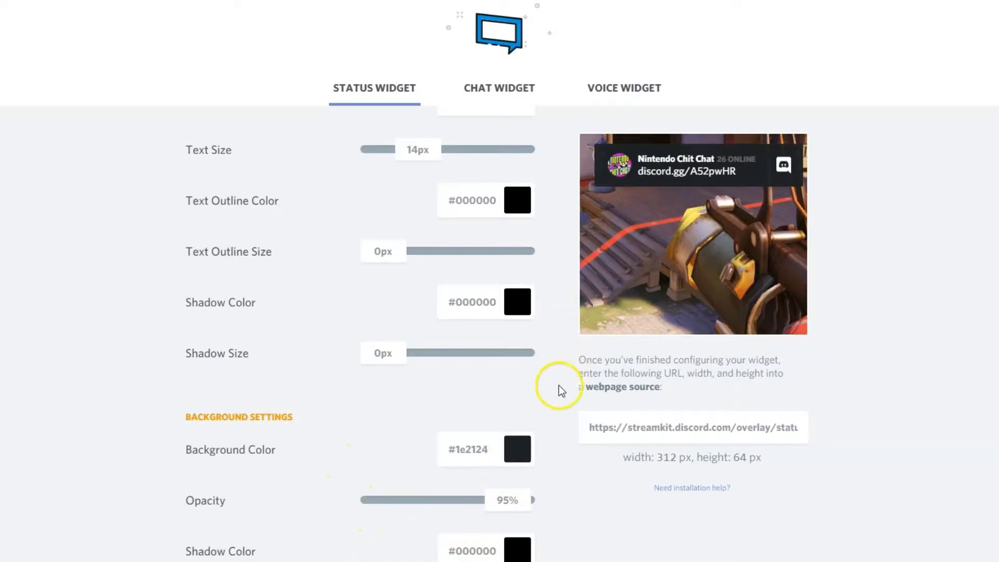
{"action": "left_click", "coordinate": [517, 449]}
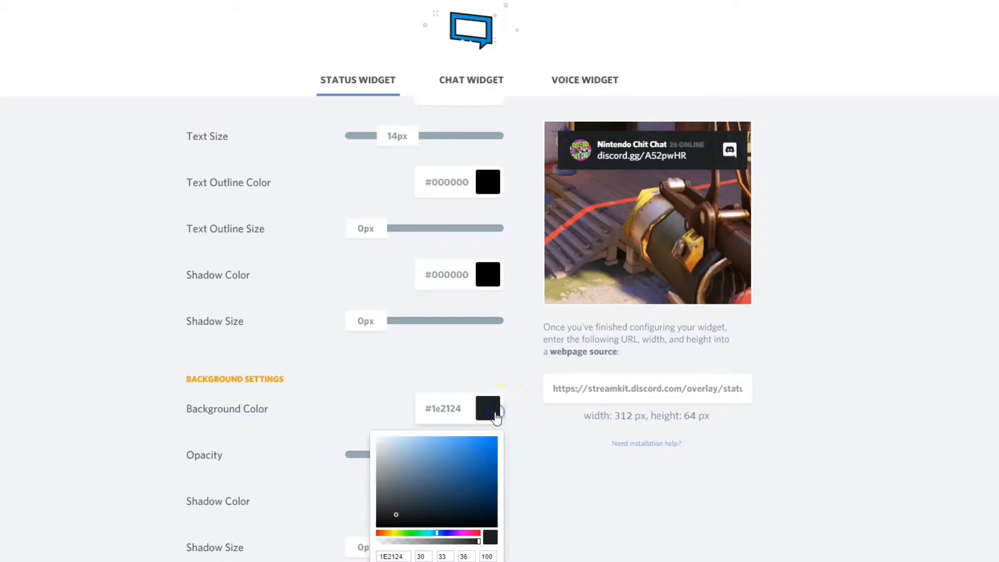
{"action": "left_click", "coordinate": [393, 533]}
{"action": "left_click_drag", "start_coordinate": [437, 494], "coordinate": [497, 444]}
{"action": "left_click", "coordinate": [704, 432]}
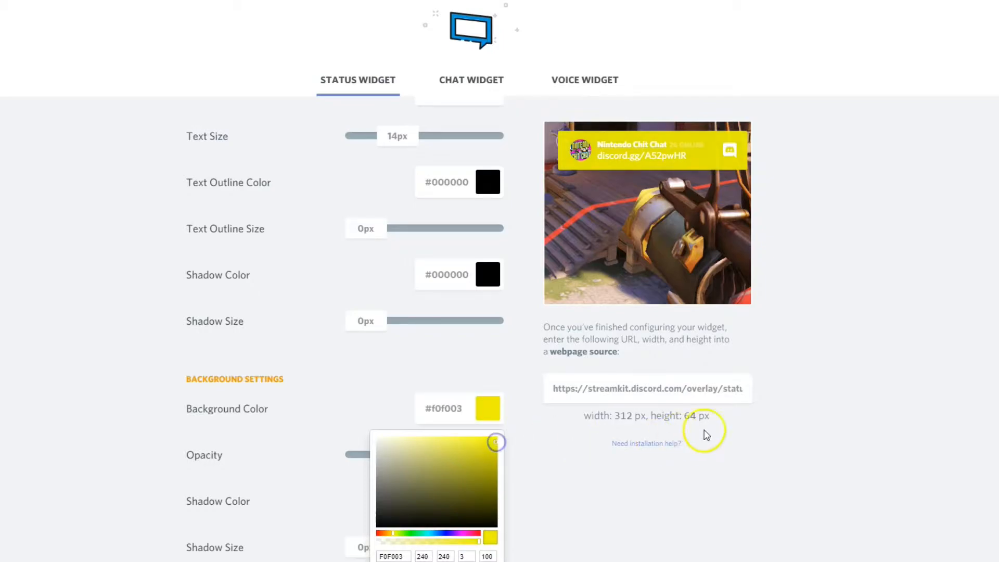
Try red #e70e0d as the status widget's text color, and return it to white #ffffff
{"action": "scroll", "coordinate": [808, 443], "scroll_direction": "up", "scroll_amount": 3}
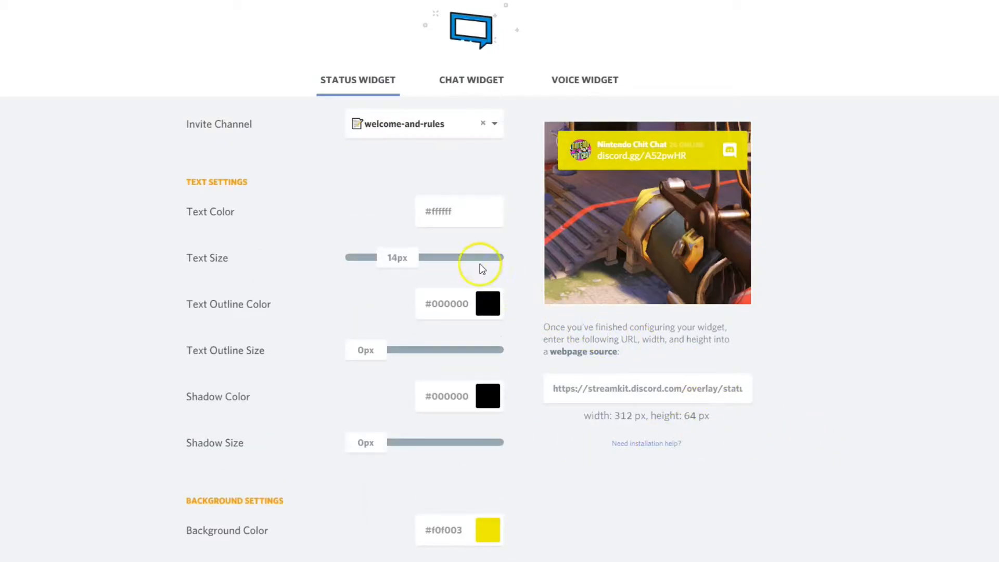
{"action": "left_click", "coordinate": [451, 223]}
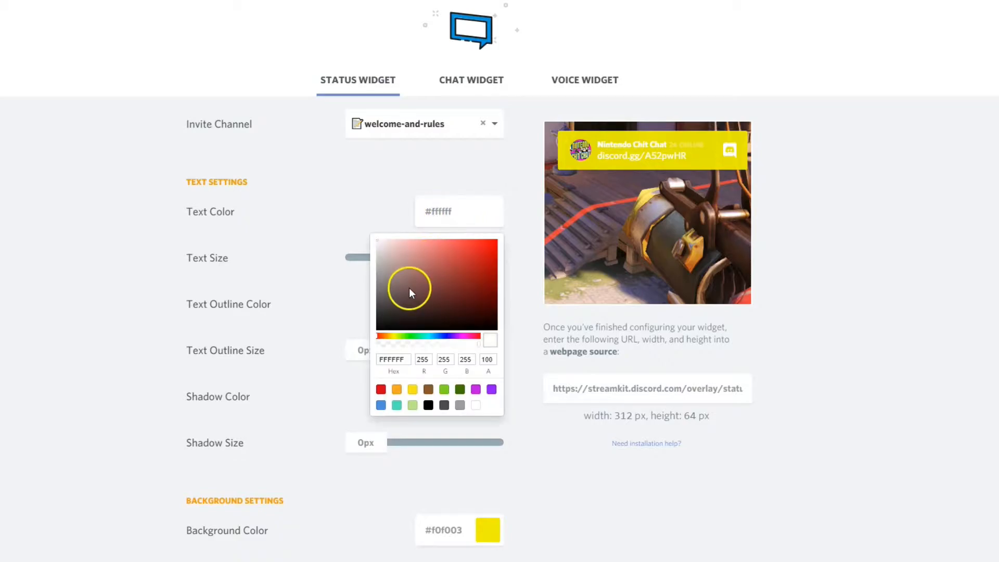
{"action": "left_click_drag", "start_coordinate": [404, 346], "coordinate": [376, 339]}
{"action": "left_click_drag", "start_coordinate": [459, 297], "coordinate": [491, 248]}
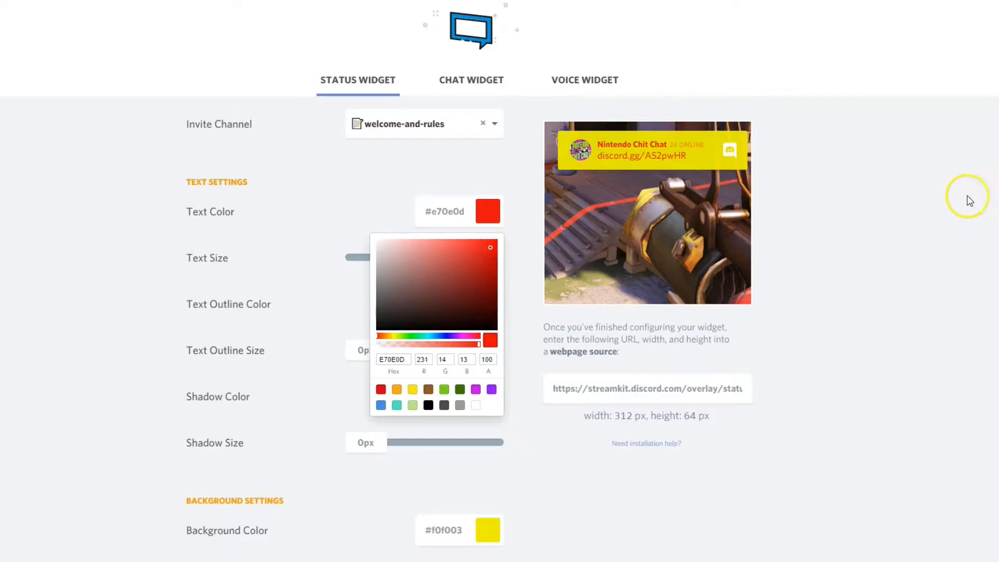
{"action": "left_click_drag", "start_coordinate": [399, 266], "coordinate": [368, 239]}
{"action": "left_click", "coordinate": [860, 253]}
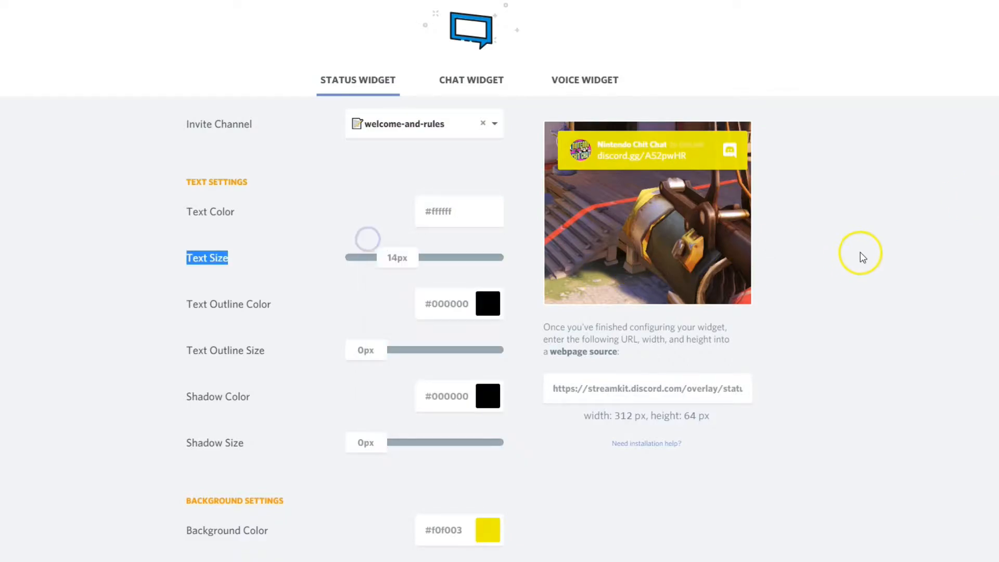
Set the status widget's background color to black #000000
{"action": "scroll", "coordinate": [864, 266], "scroll_direction": "down", "scroll_amount": 1}
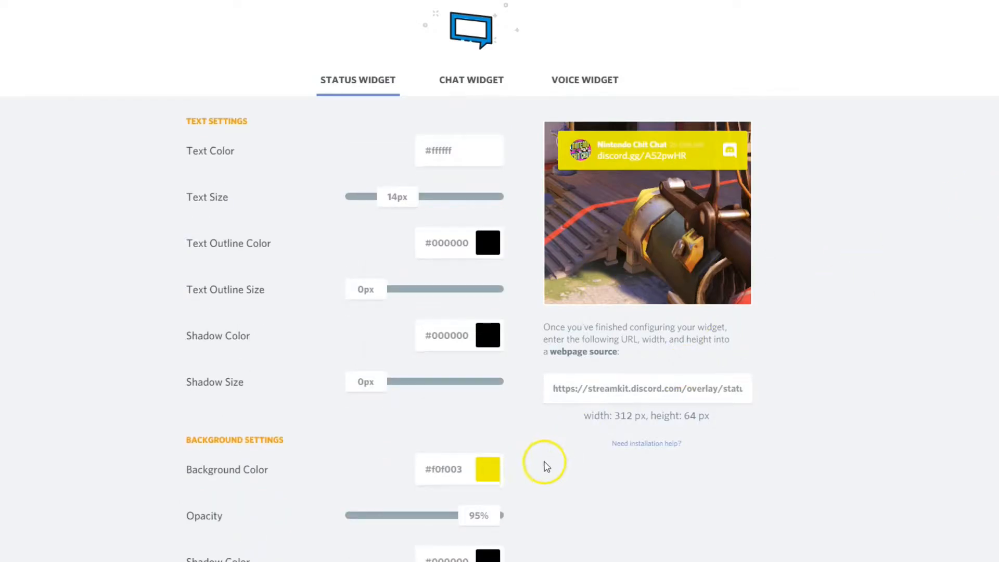
{"action": "left_click", "coordinate": [498, 485]}
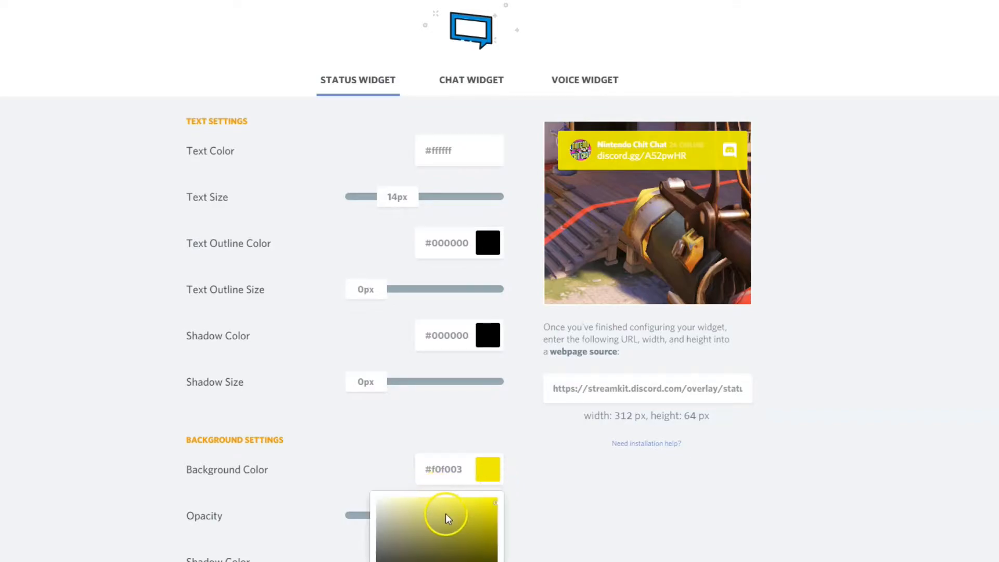
{"action": "scroll", "coordinate": [446, 517], "scroll_direction": "down", "scroll_amount": 1}
{"action": "left_click", "coordinate": [399, 505]}
{"action": "left_click_drag", "start_coordinate": [401, 507], "coordinate": [373, 534]}
{"action": "left_click", "coordinate": [786, 496]}
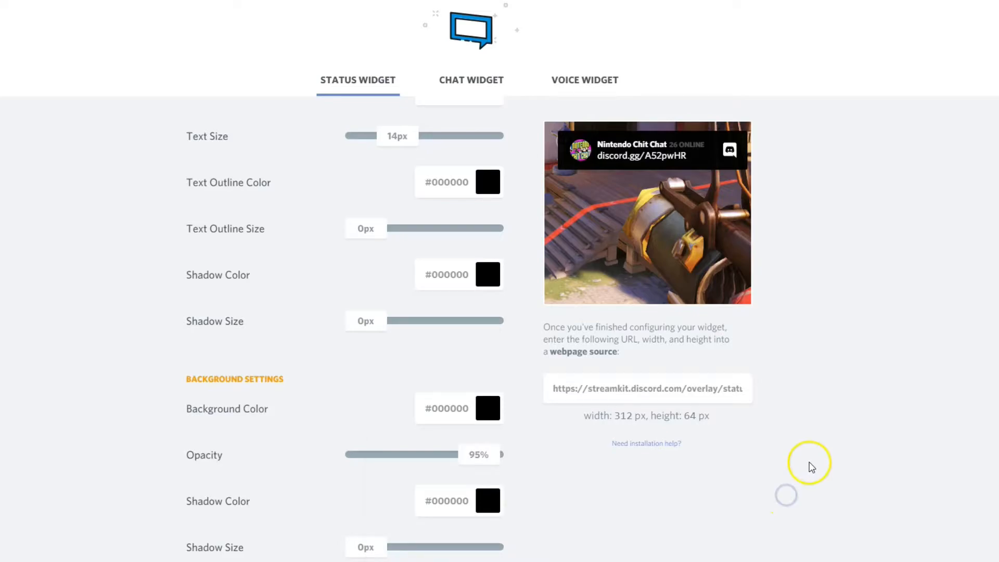
Copy the status widget's webpage source URL
{"action": "scroll", "coordinate": [317, 401], "scroll_direction": "up", "scroll_amount": 2}
{"action": "scroll", "coordinate": [316, 401], "scroll_direction": "up", "scroll_amount": 2}
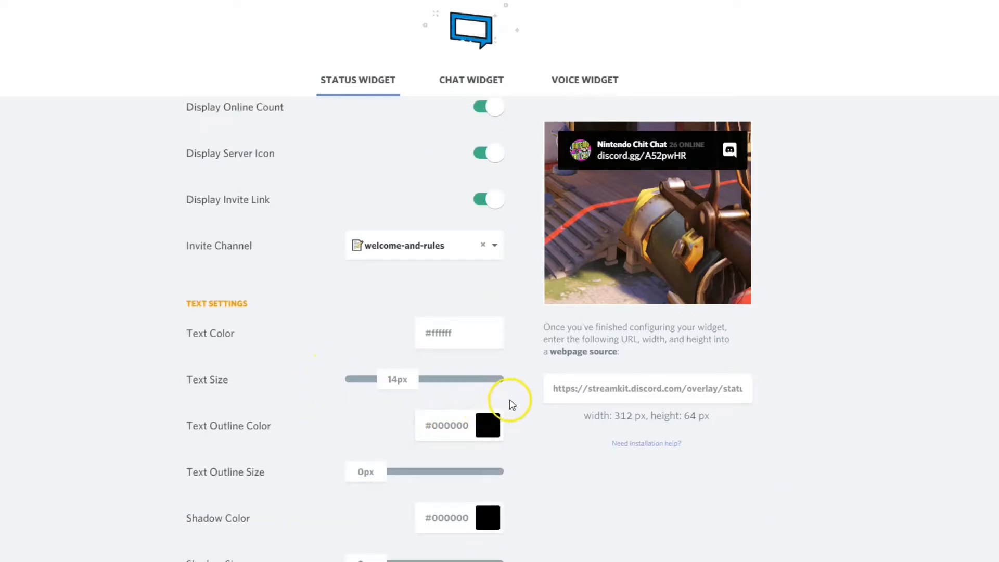
{"action": "left_click", "coordinate": [605, 391]}
{"action": "right_click", "coordinate": [607, 391]}
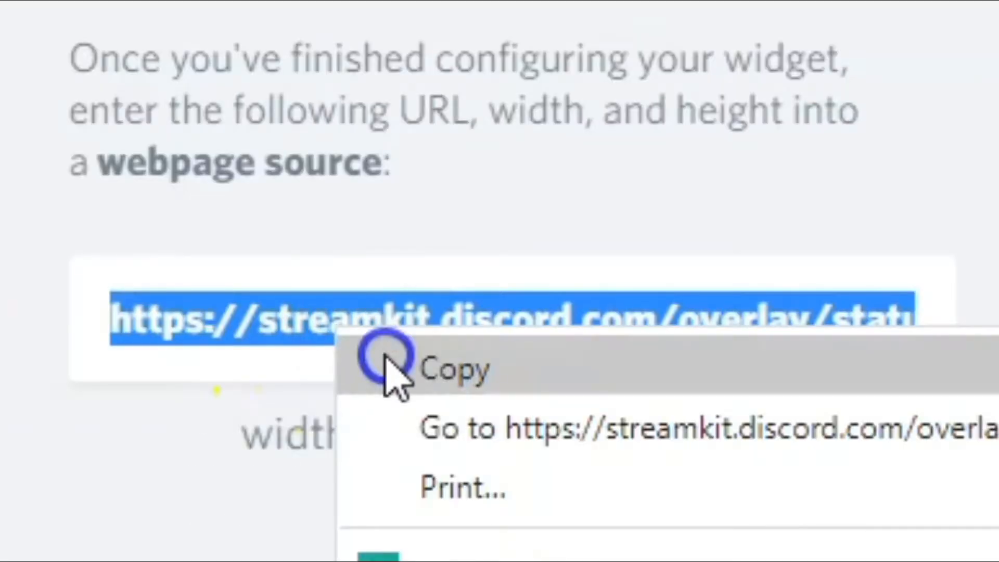
{"action": "left_click", "coordinate": [386, 359]}
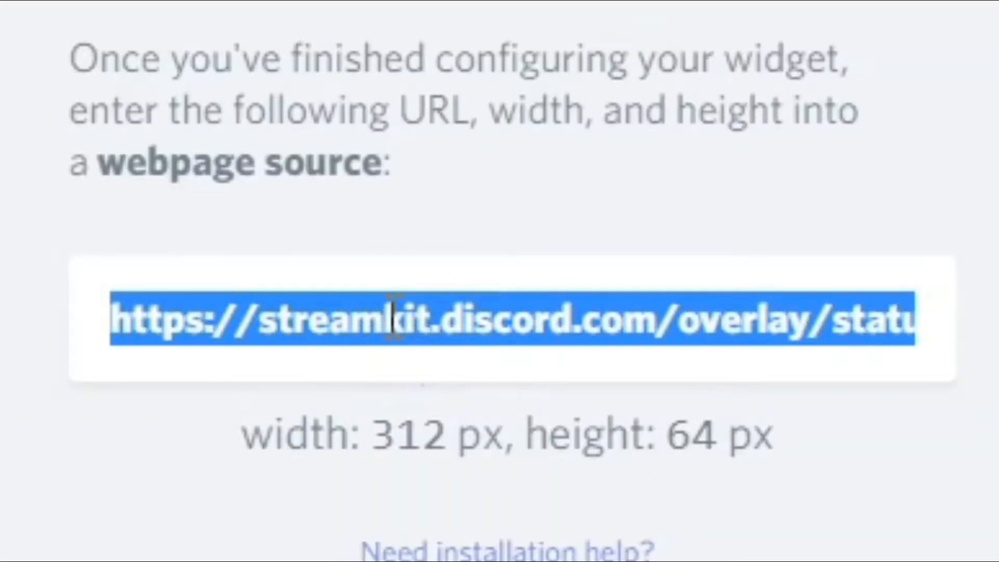
Switch to XSplit Broadcaster and add a webpage source with the copied widget URL to the MAIN scene
{"action": "left_click", "coordinate": [599, 552]}
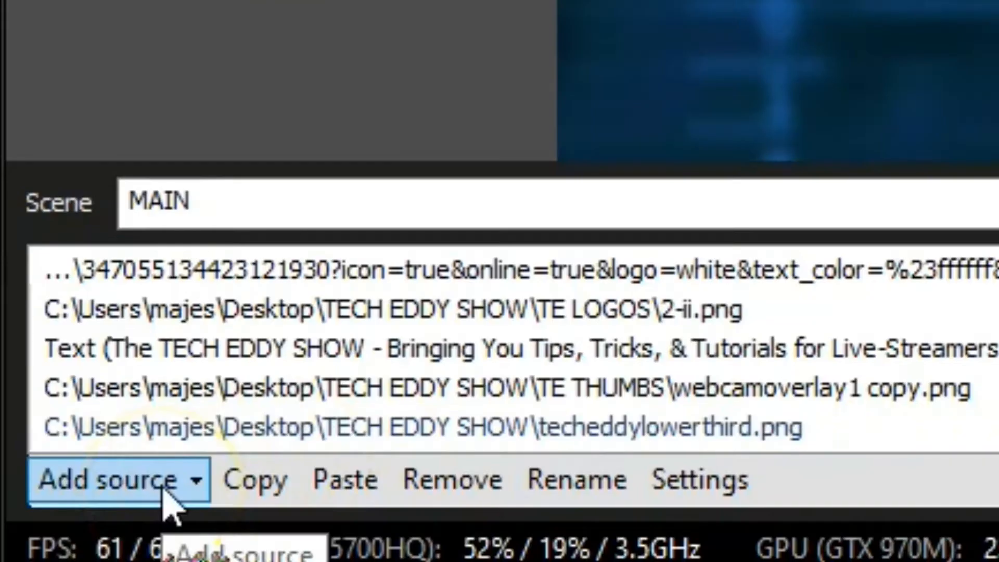
{"action": "left_click", "coordinate": [164, 491]}
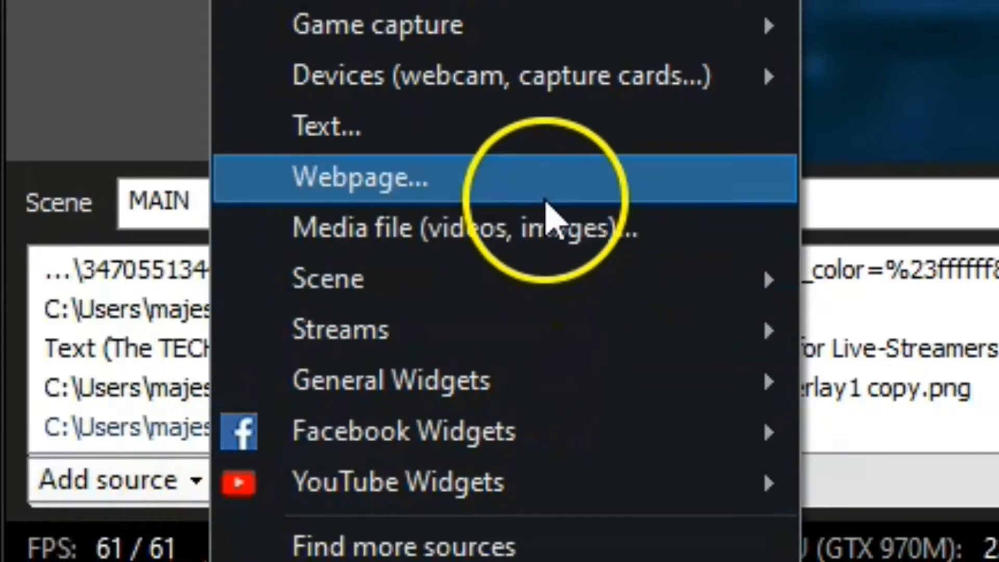
{"action": "left_click", "coordinate": [544, 194]}
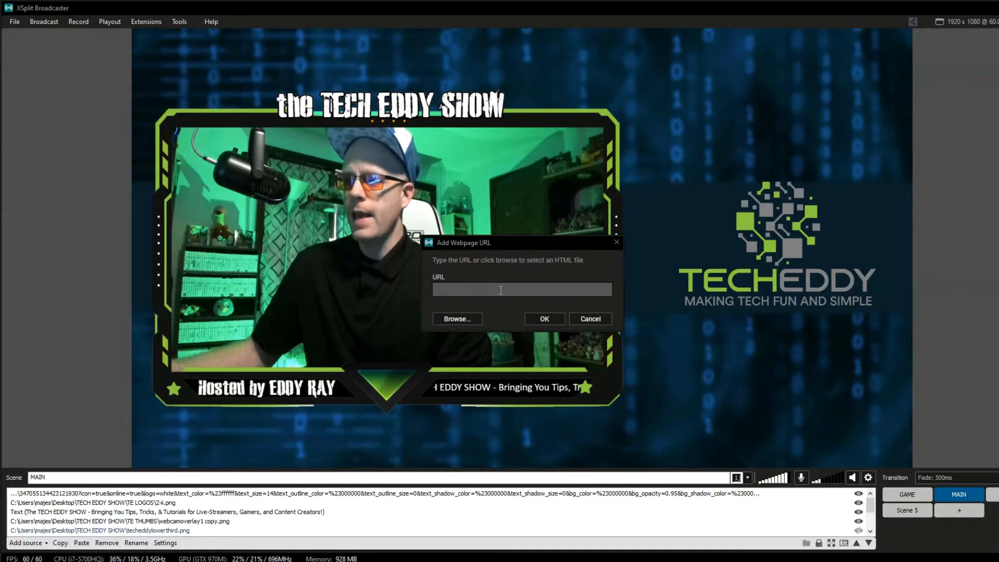
{"action": "key", "text": "ctrl+v"}
{"action": "left_click", "coordinate": [531, 318]}
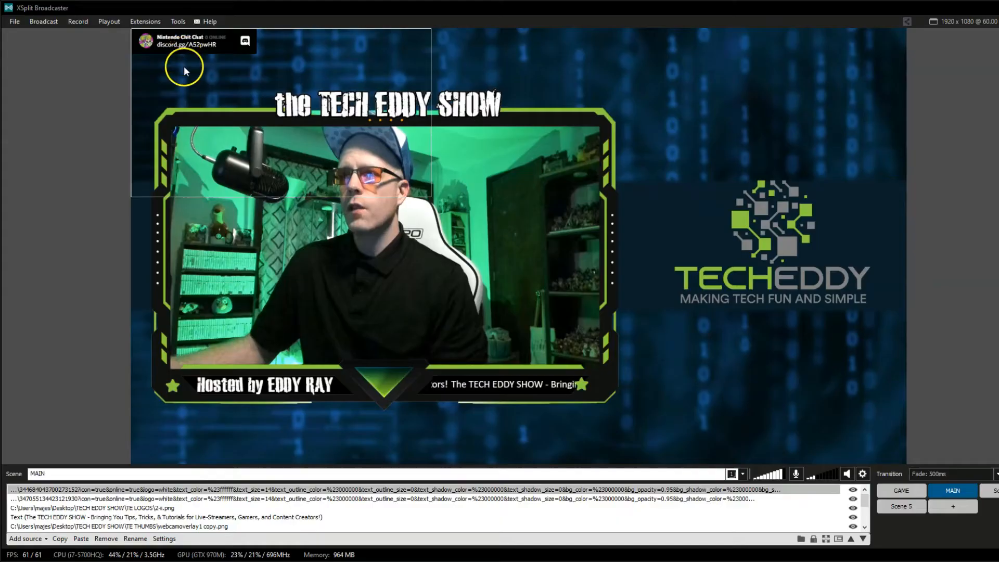
Reduce the frame of the status widget source and move it to the upper-right corner of the scene
{"action": "left_click_drag", "start_coordinate": [183, 67], "coordinate": [281, 439]}
{"action": "left_click_drag", "start_coordinate": [203, 405], "coordinate": [376, 437]}
{"action": "left_click_drag", "start_coordinate": [374, 357], "coordinate": [431, 390]}
{"action": "left_click_drag", "start_coordinate": [468, 431], "coordinate": [822, 72]}
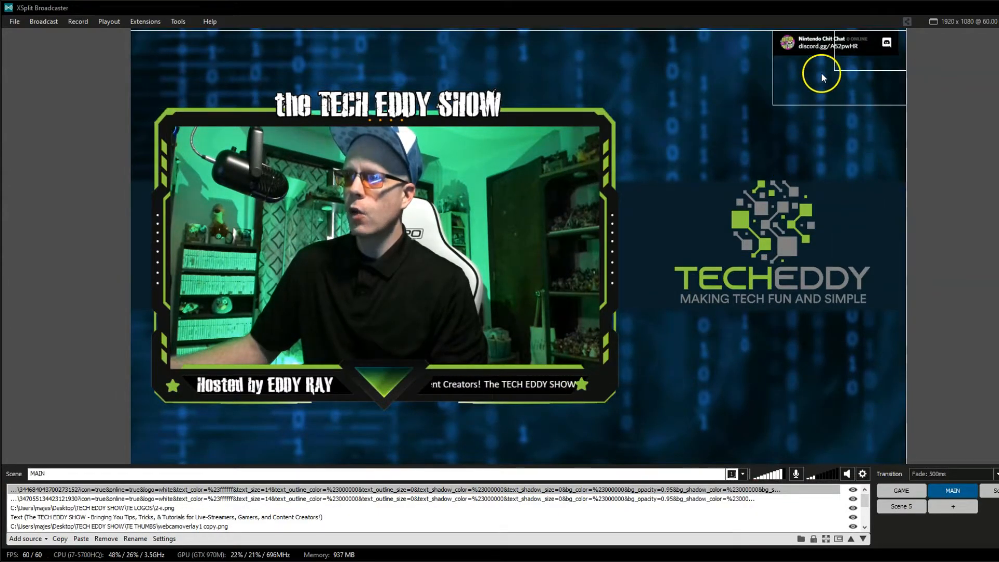
{"action": "left_click", "coordinate": [746, 139]}
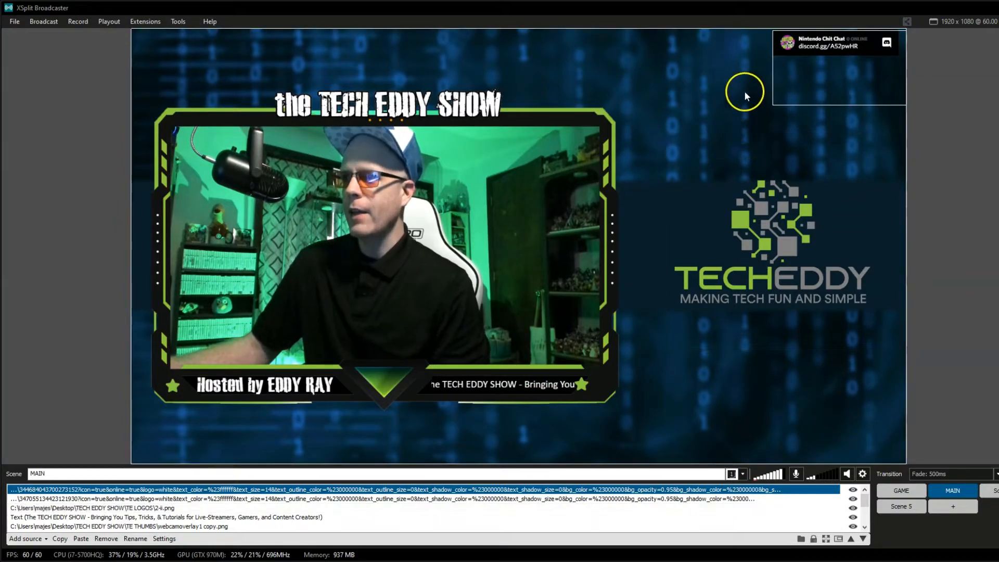
{"action": "left_click_drag", "start_coordinate": [813, 83], "coordinate": [753, 249]}
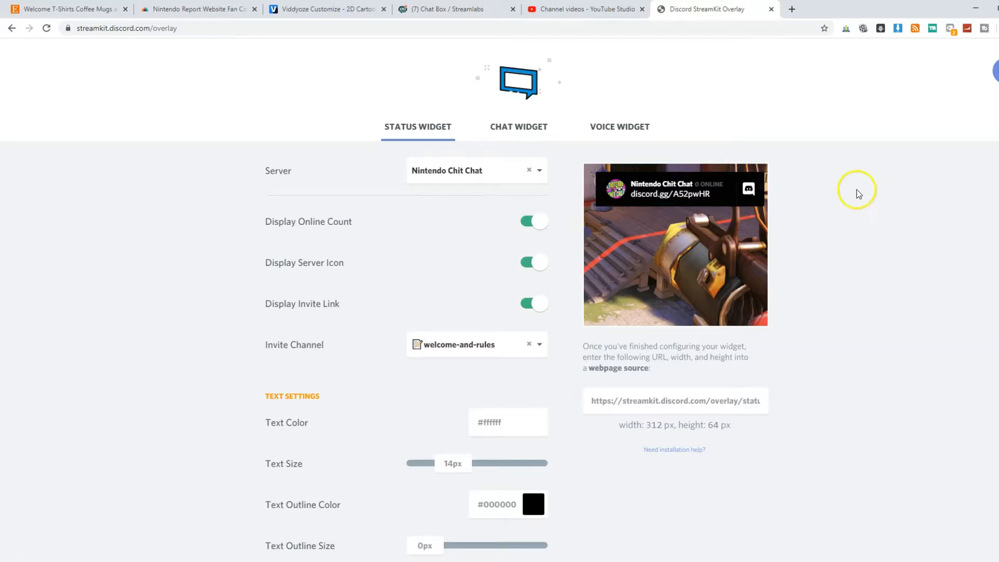
Return to the Discord StreamKit Overlay page and choose Nintendo Chit Chat as the server for the chat widget
{"action": "left_click", "coordinate": [523, 130]}
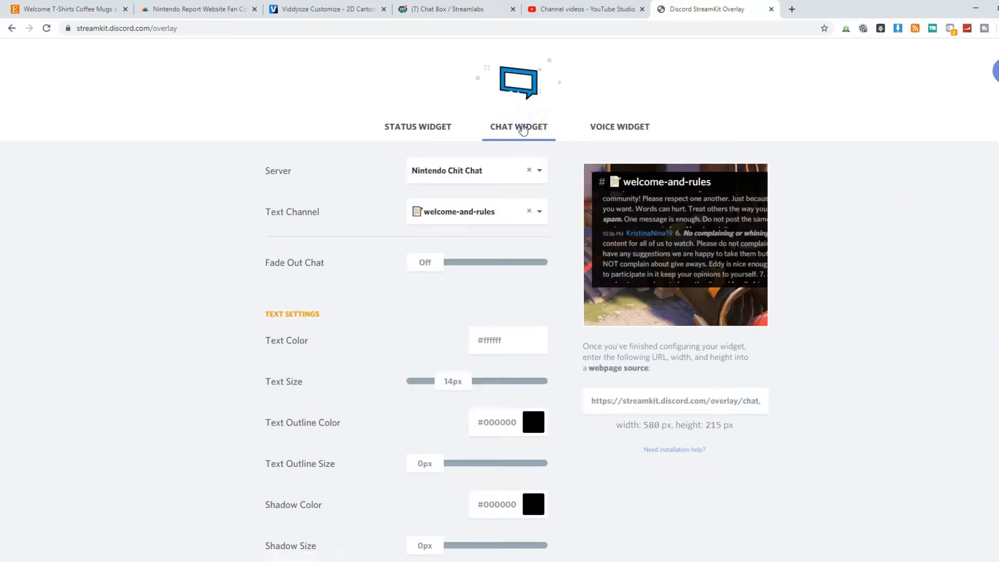
{"action": "left_click", "coordinate": [541, 180]}
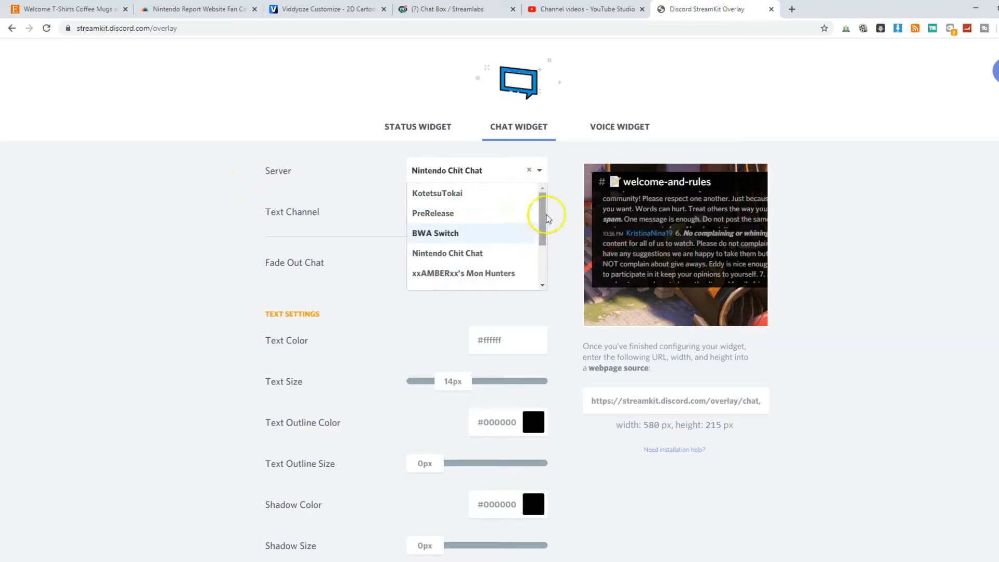
{"action": "left_click_drag", "start_coordinate": [544, 205], "coordinate": [499, 212]}
{"action": "left_click", "coordinate": [500, 212]}
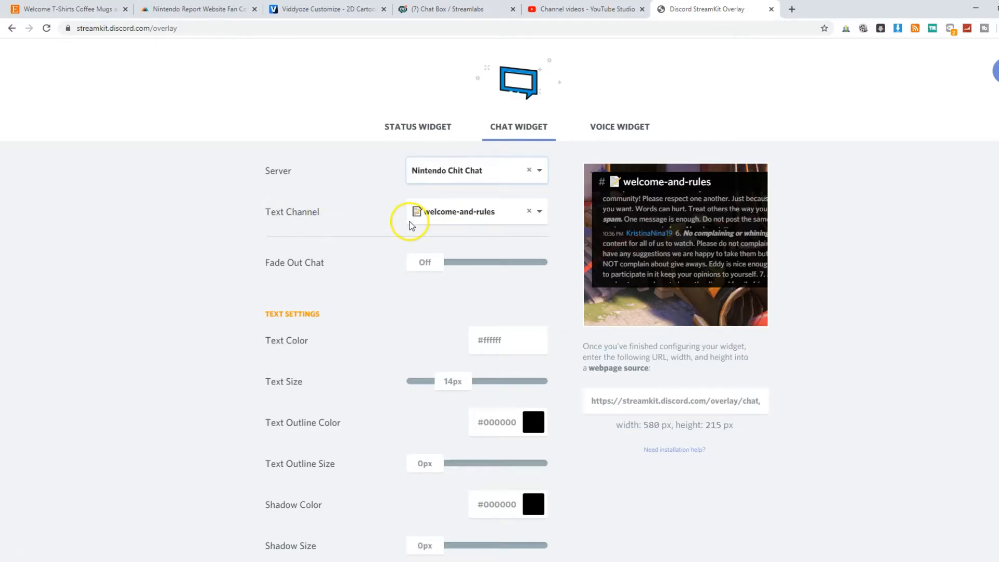
Choose general-chat as the text channel for the chat widget
{"action": "left_click", "coordinate": [539, 213]}
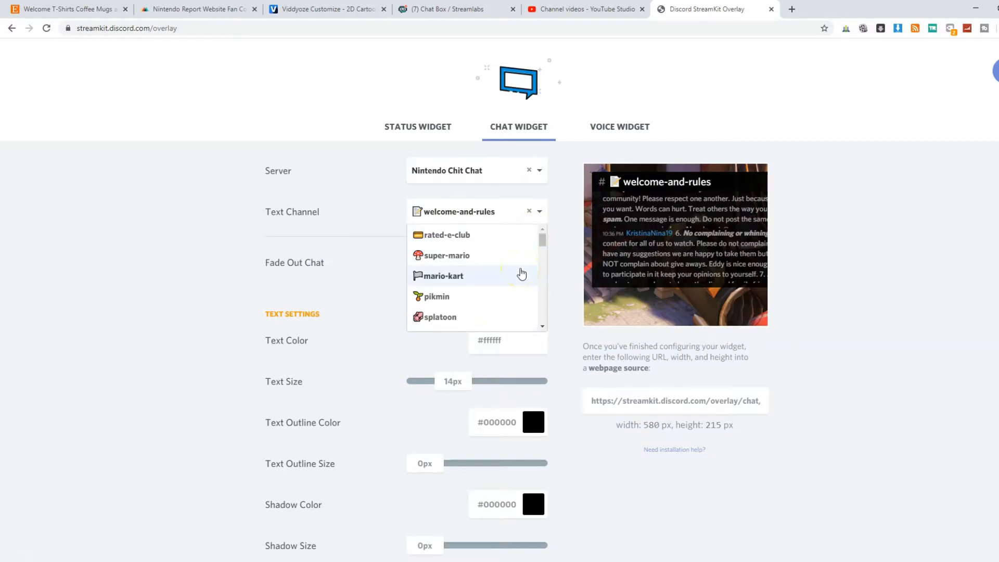
{"action": "left_click", "coordinate": [534, 244]}
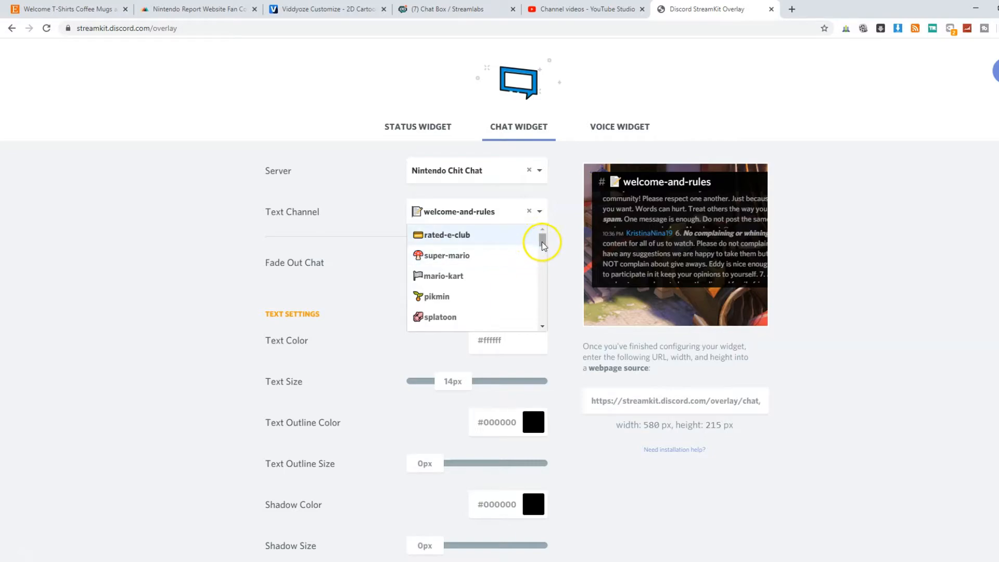
{"action": "left_click", "coordinate": [543, 242]}
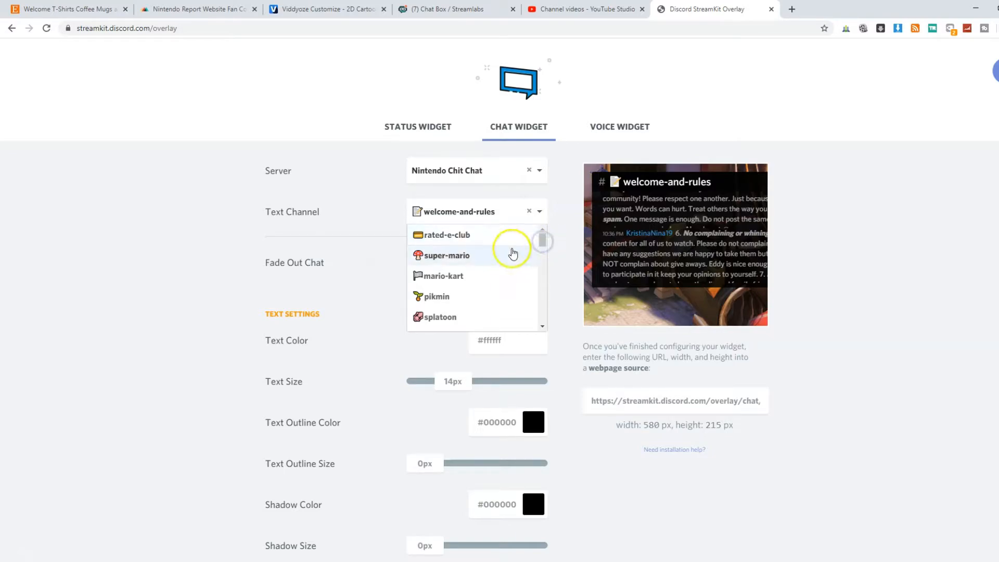
{"action": "scroll", "coordinate": [495, 263], "scroll_direction": "down", "scroll_amount": 3}
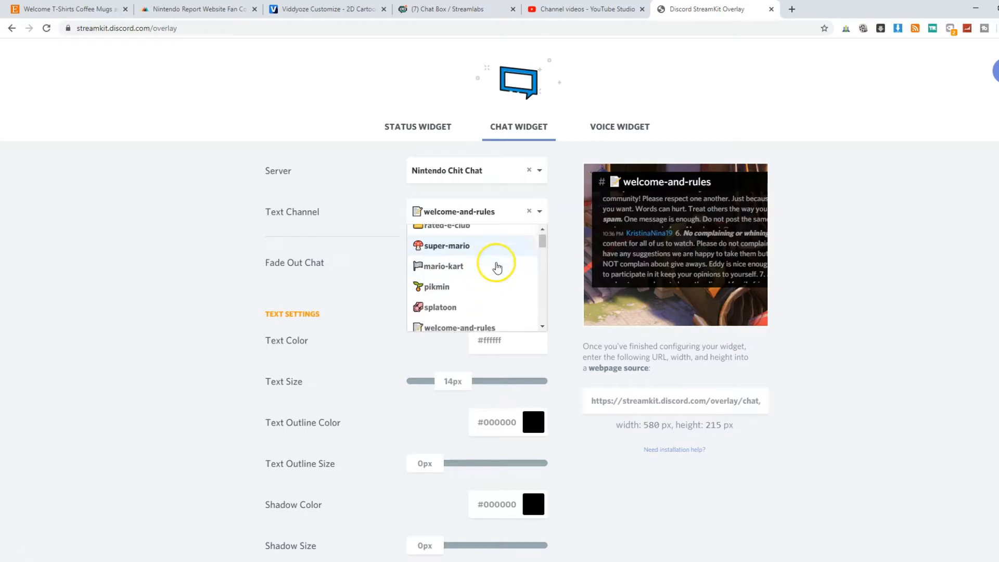
{"action": "scroll", "coordinate": [498, 267], "scroll_direction": "down", "scroll_amount": 6}
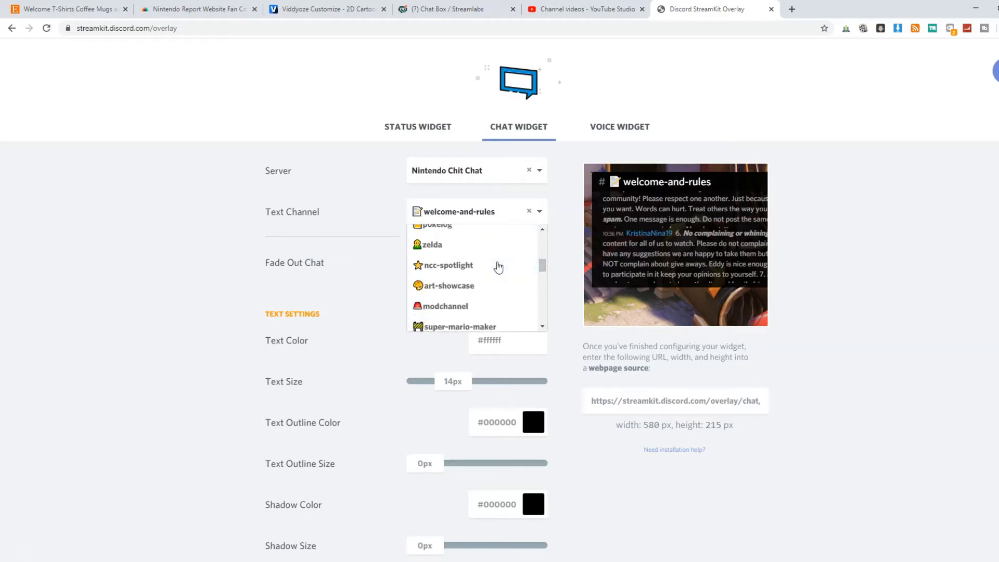
{"action": "scroll", "coordinate": [497, 266], "scroll_direction": "down", "scroll_amount": 4}
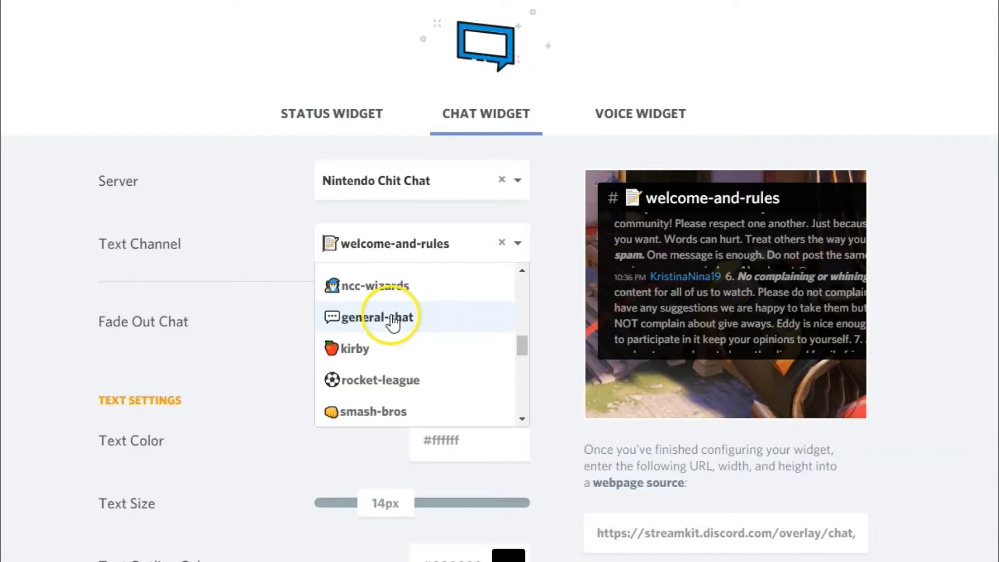
{"action": "left_click", "coordinate": [392, 316]}
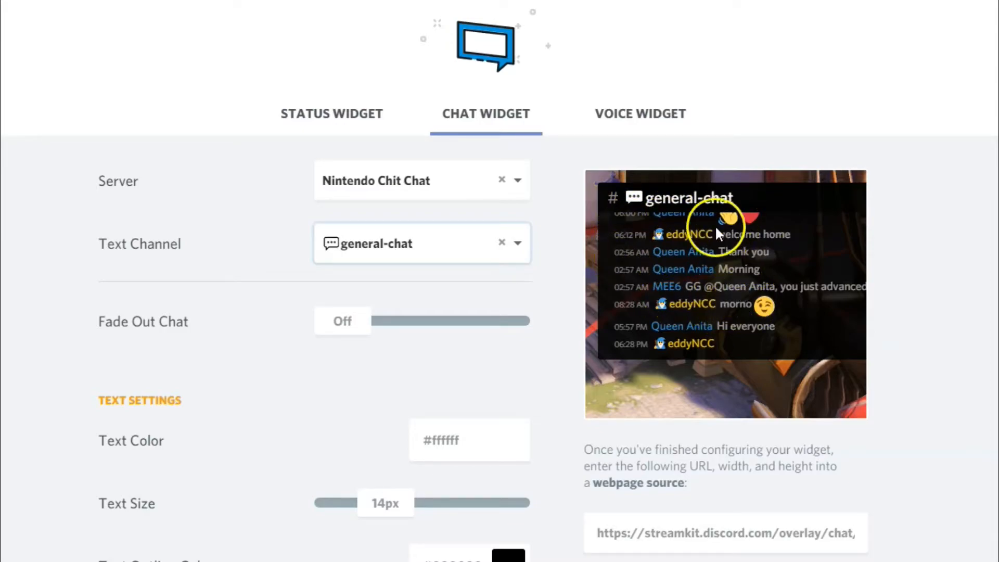
Switch the chat widget's text channel to pokelog
{"action": "left_click", "coordinate": [518, 243]}
{"action": "scroll", "coordinate": [474, 336], "scroll_direction": "down", "scroll_amount": 2}
{"action": "scroll", "coordinate": [475, 337], "scroll_direction": "down", "scroll_amount": 4}
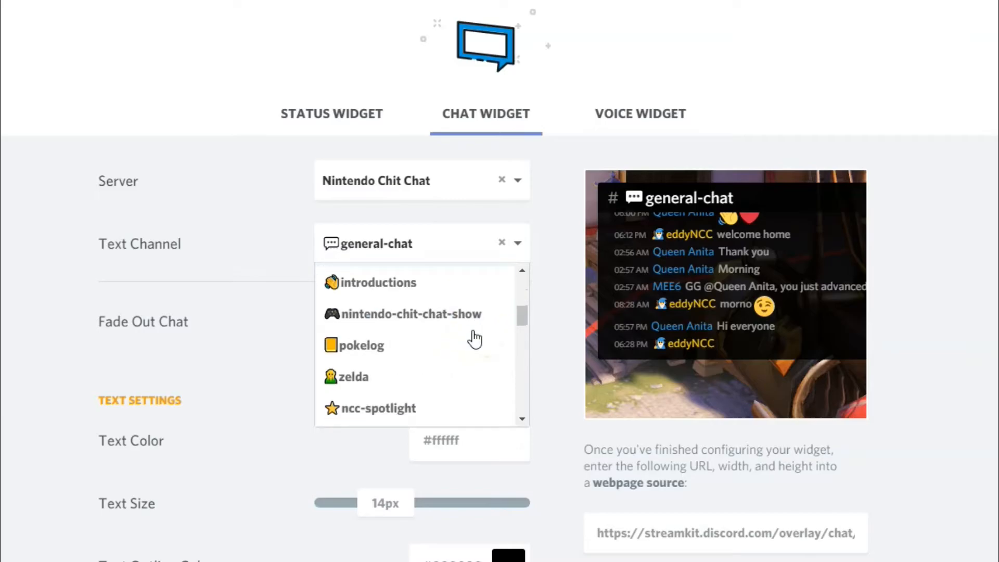
{"action": "left_click", "coordinate": [440, 345]}
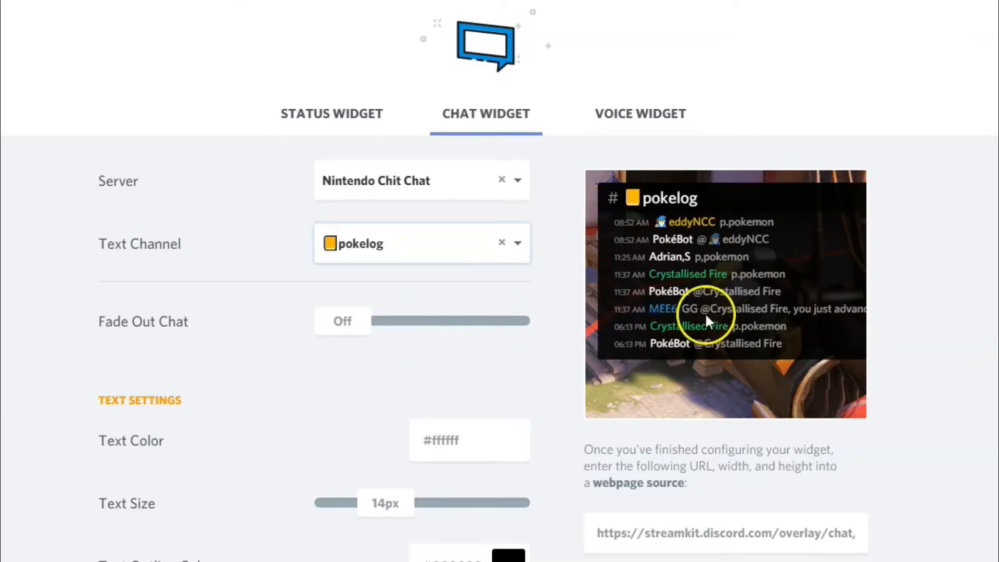
Switch the chat widget's text channel to pokemon
{"action": "left_click", "coordinate": [516, 250]}
{"action": "scroll", "coordinate": [473, 307], "scroll_direction": "down", "scroll_amount": 5}
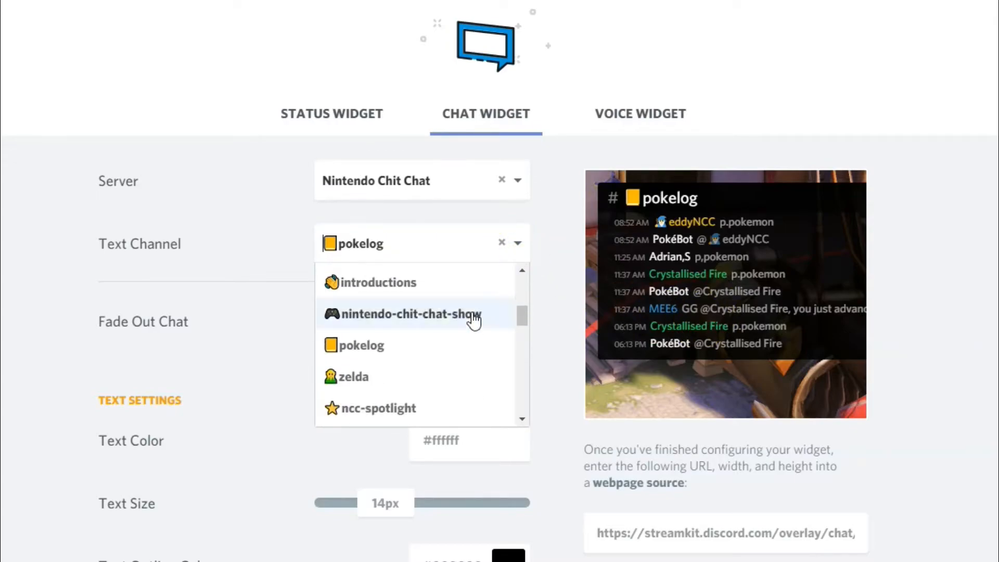
{"action": "scroll", "coordinate": [473, 321], "scroll_direction": "down", "scroll_amount": 5}
{"action": "left_click", "coordinate": [423, 333]}
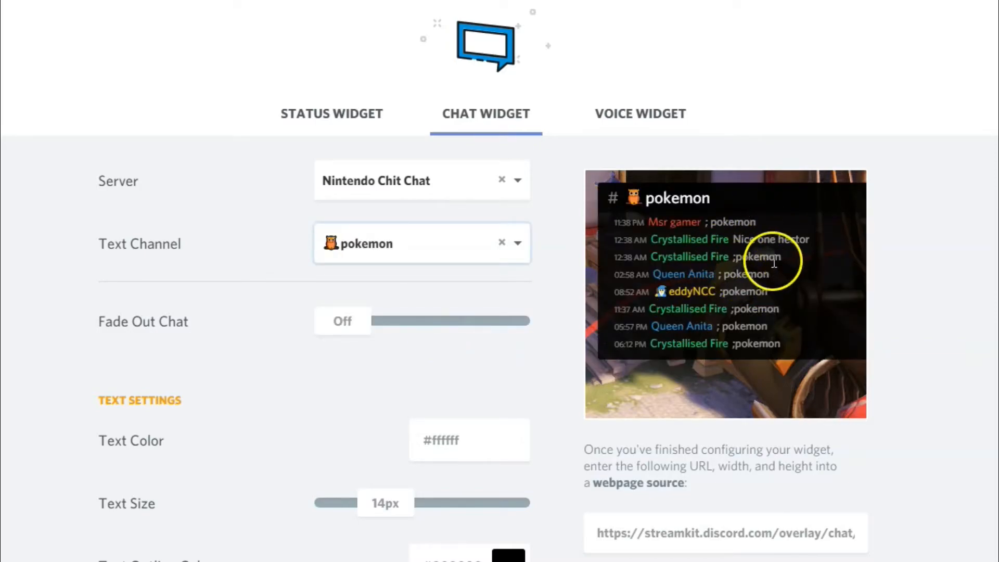
Set the chat widget's text channel to ncc-wizards
{"action": "left_click", "coordinate": [520, 249]}
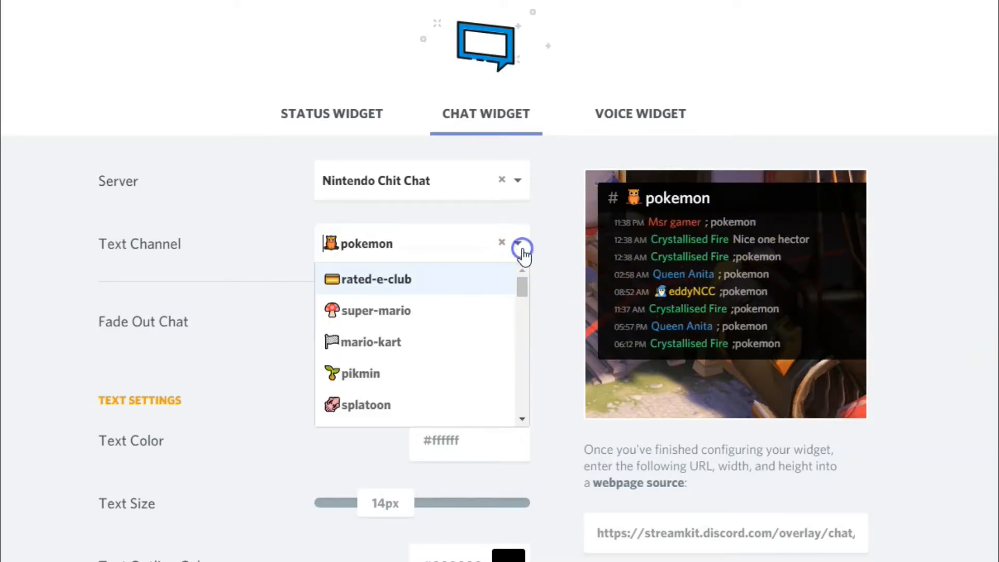
{"action": "scroll", "coordinate": [484, 335], "scroll_direction": "down", "scroll_amount": 2}
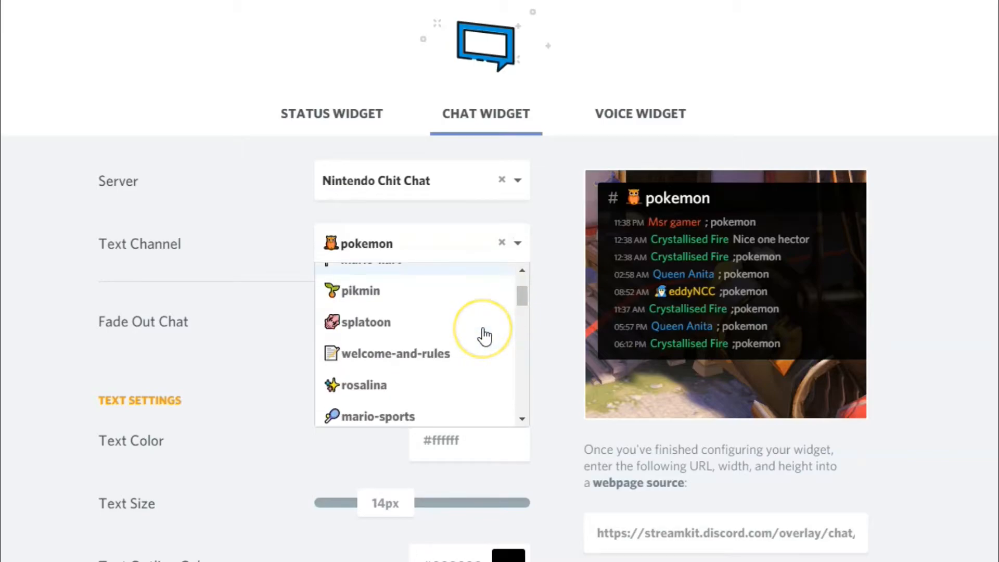
{"action": "scroll", "coordinate": [483, 334], "scroll_direction": "down", "scroll_amount": 3}
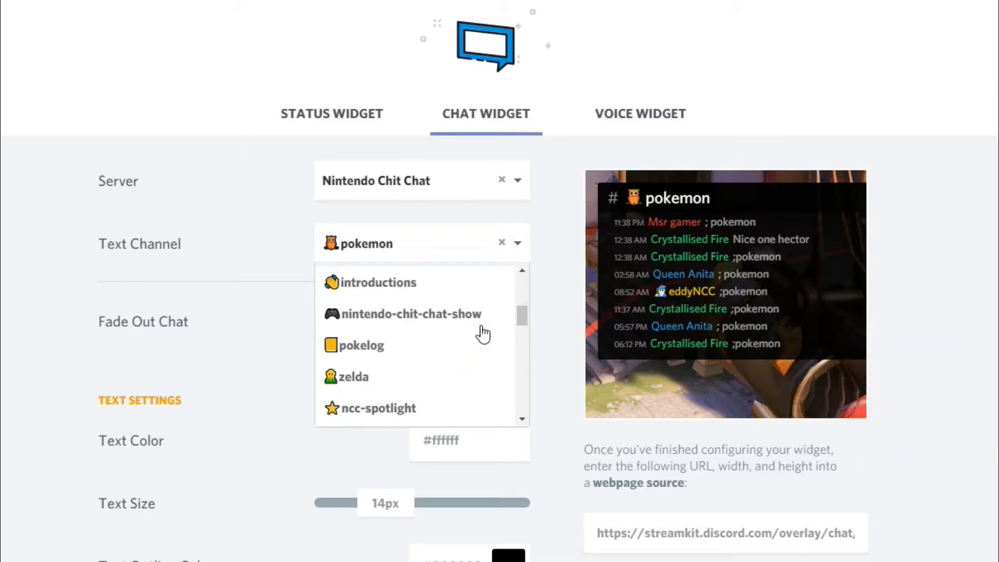
{"action": "scroll", "coordinate": [483, 334], "scroll_direction": "down", "scroll_amount": 3}
{"action": "scroll", "coordinate": [483, 334], "scroll_direction": "down", "scroll_amount": 3}
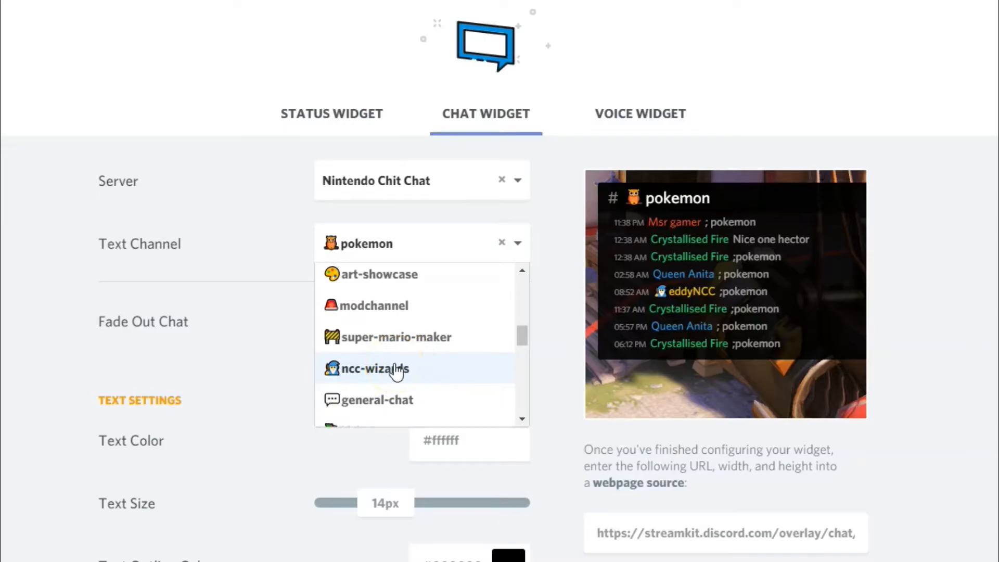
{"action": "left_click", "coordinate": [396, 370]}
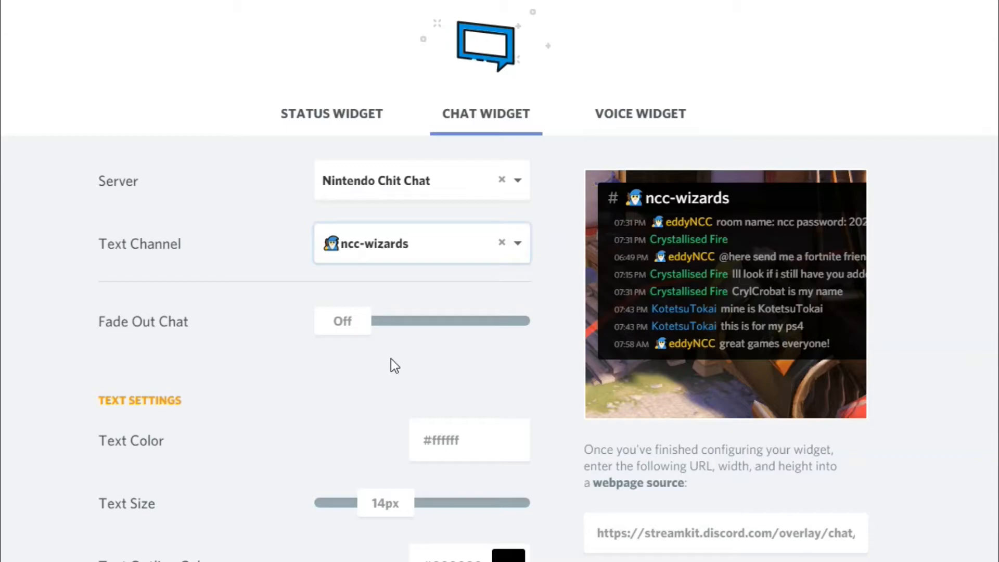
Try Fade Out Chat times of 3 and 10 seconds, and set the fade-out back to Off
{"action": "scroll", "coordinate": [500, 348], "scroll_direction": "down", "scroll_amount": 2}
{"action": "scroll", "coordinate": [499, 349], "scroll_direction": "up", "scroll_amount": 2}
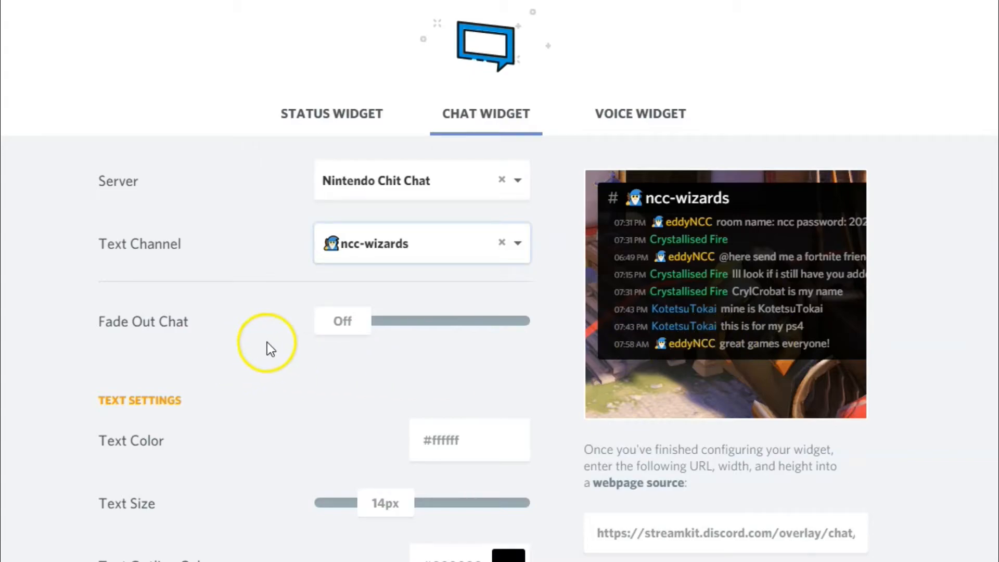
{"action": "left_click_drag", "start_coordinate": [342, 329], "coordinate": [351, 326]}
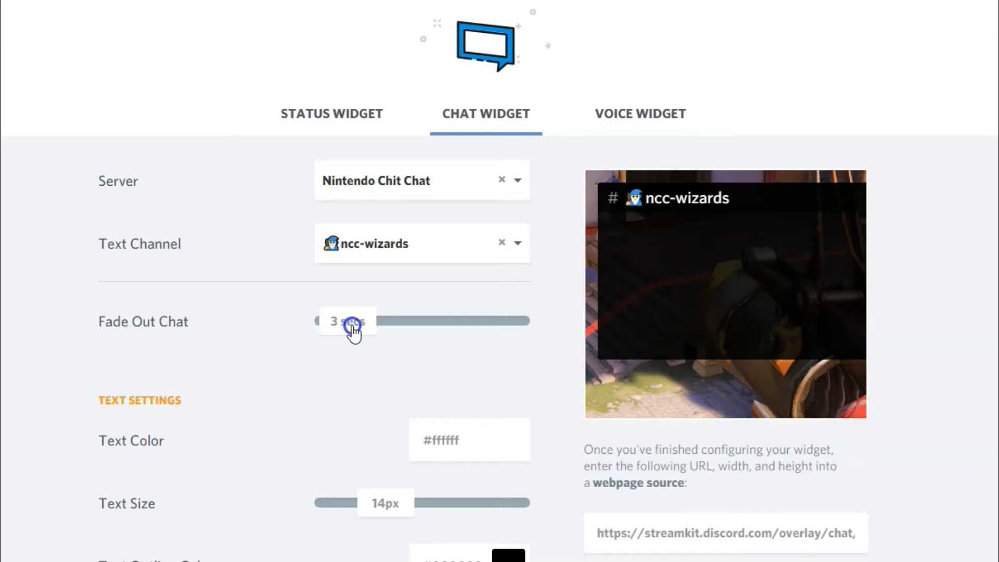
{"action": "mouse_move", "coordinate": [353, 332]}
{"action": "left_mouse_down"}
{"action": "mouse_move", "coordinate": [517, 335]}
{"action": "mouse_move", "coordinate": [495, 323]}
{"action": "mouse_move", "coordinate": [369, 326]}
{"action": "left_mouse_up"}
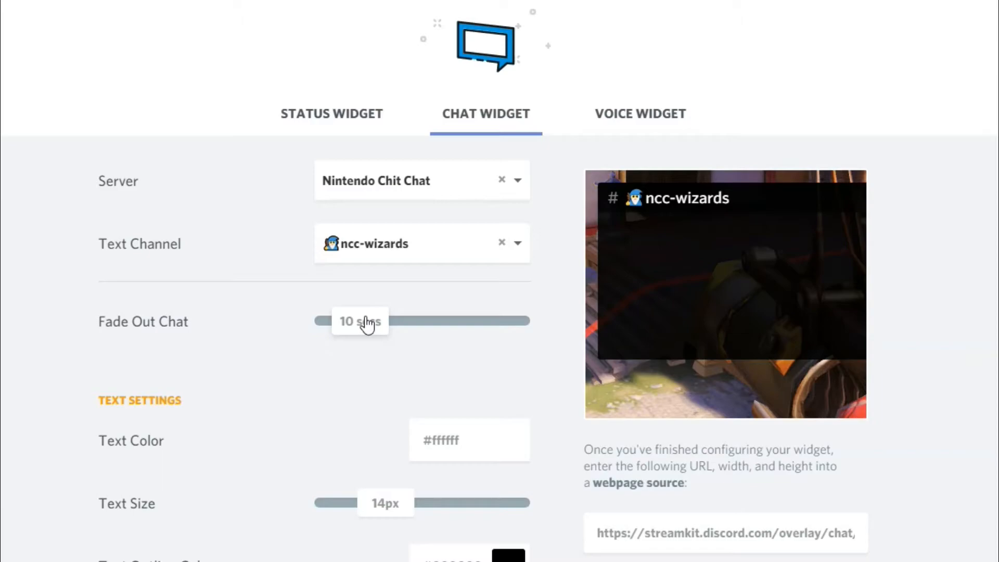
{"action": "left_click_drag", "start_coordinate": [359, 328], "coordinate": [297, 380]}
Review the chat widget's text and background settings and copy its webpage source URL
{"action": "scroll", "coordinate": [297, 408], "scroll_direction": "down", "scroll_amount": 2}
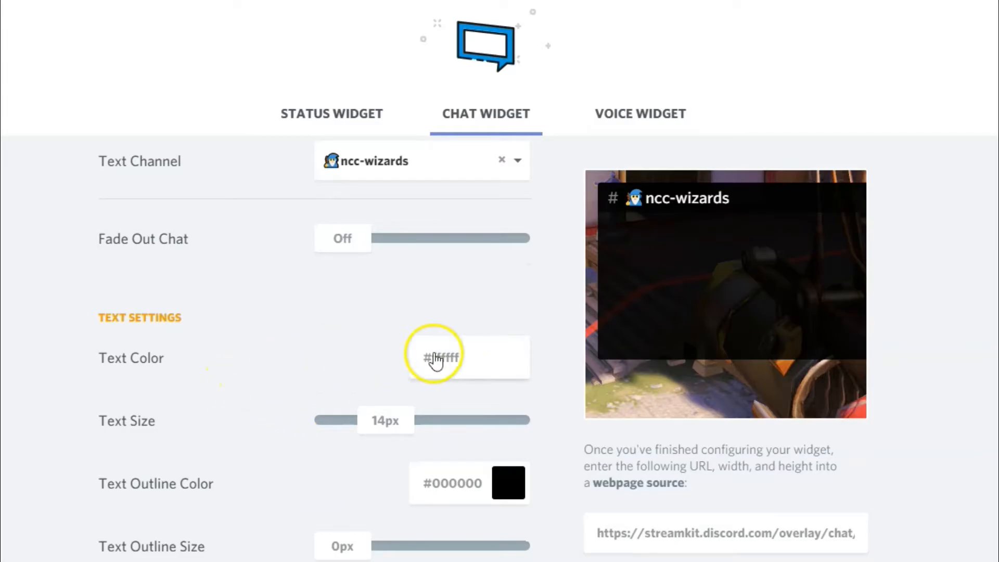
{"action": "scroll", "coordinate": [406, 463], "scroll_direction": "down", "scroll_amount": 5}
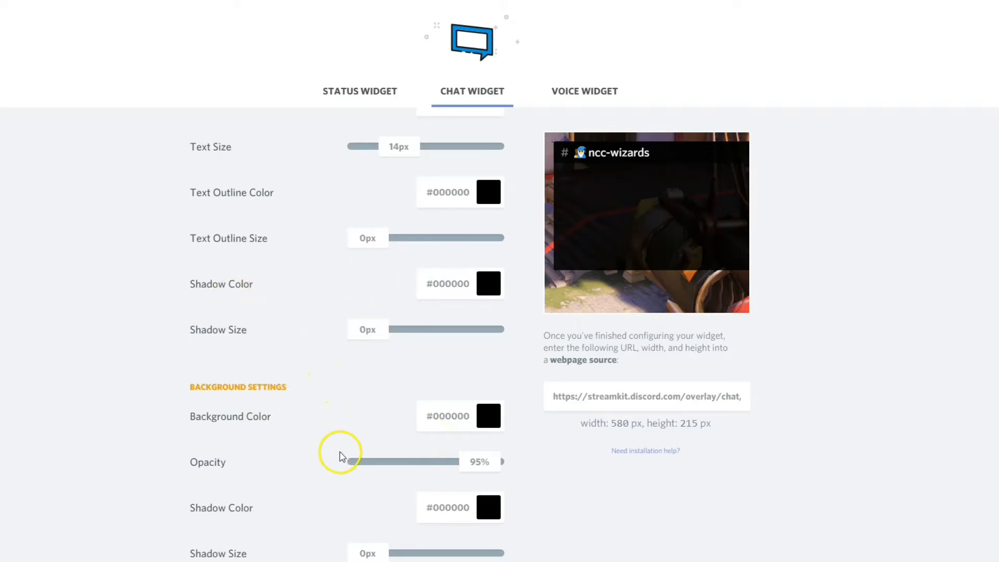
{"action": "scroll", "coordinate": [339, 455], "scroll_direction": "up", "scroll_amount": 4}
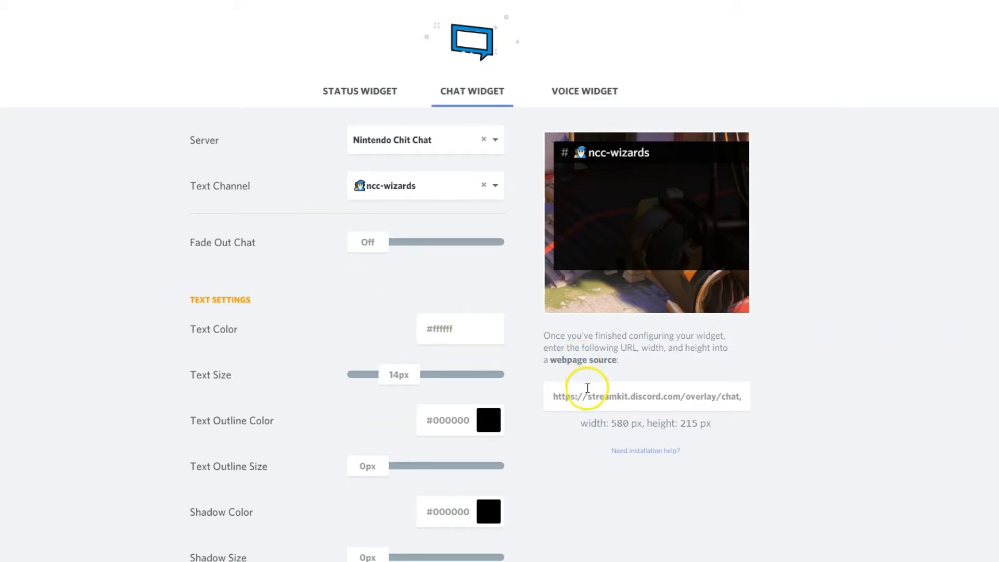
{"action": "left_click", "coordinate": [584, 398]}
{"action": "right_click", "coordinate": [584, 399]}
{"action": "left_click", "coordinate": [597, 416]}
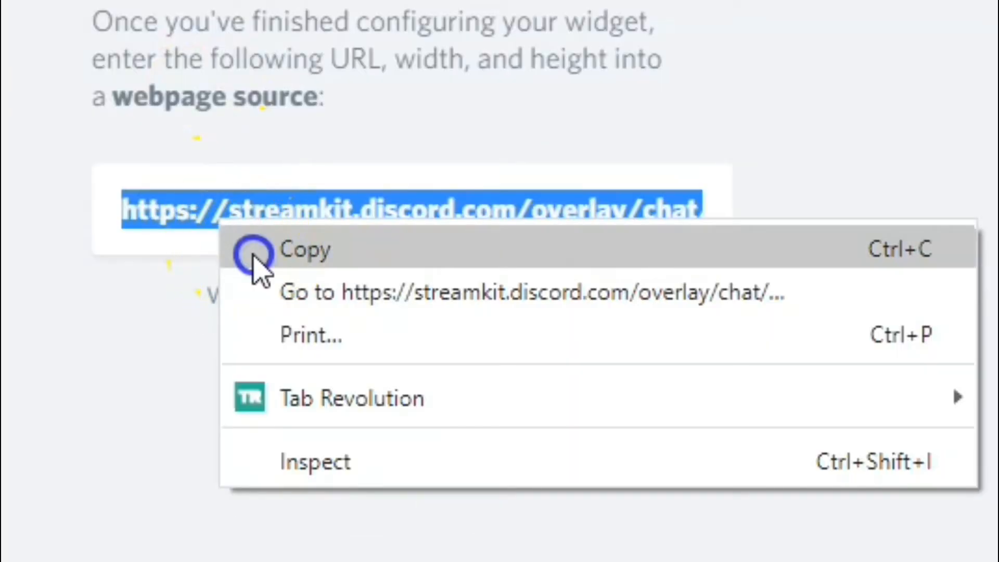
Switch to XSplit Broadcaster and add a webpage source with the copied chat widget URL to the MAIN scene
{"action": "mouse_move", "coordinate": [600, 551]}
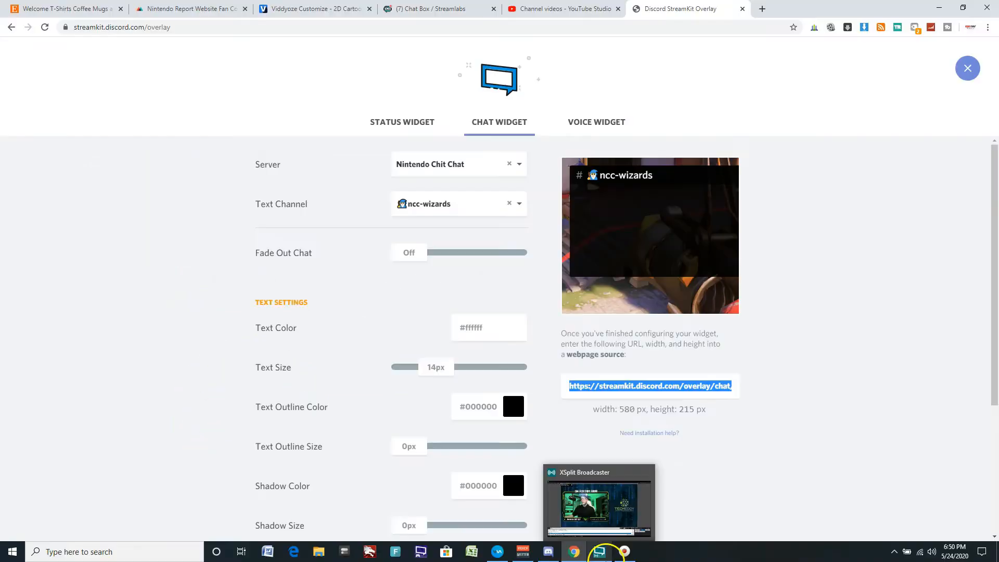
{"action": "left_click", "coordinate": [604, 515]}
{"action": "left_click", "coordinate": [143, 364]}
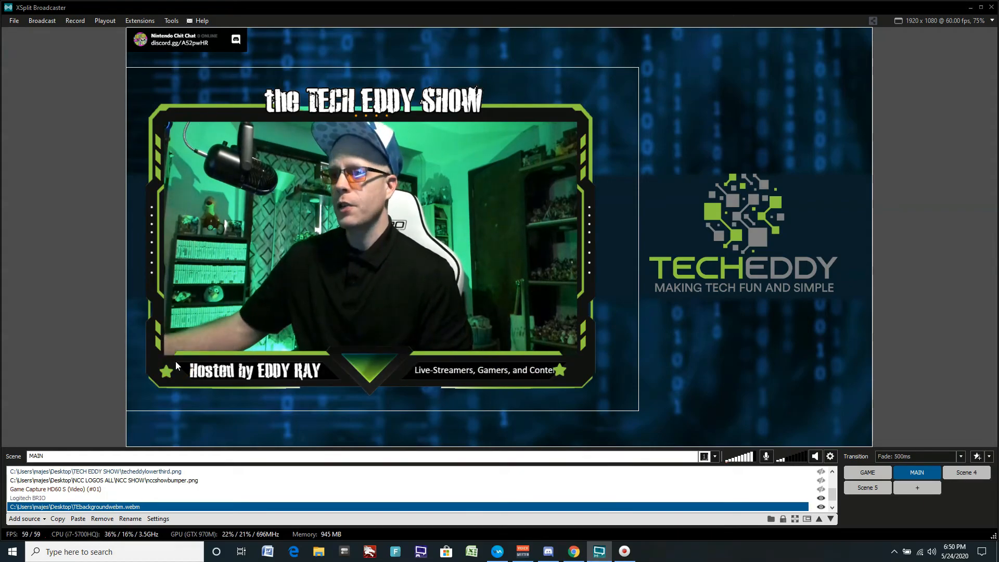
{"action": "left_click", "coordinate": [58, 434]}
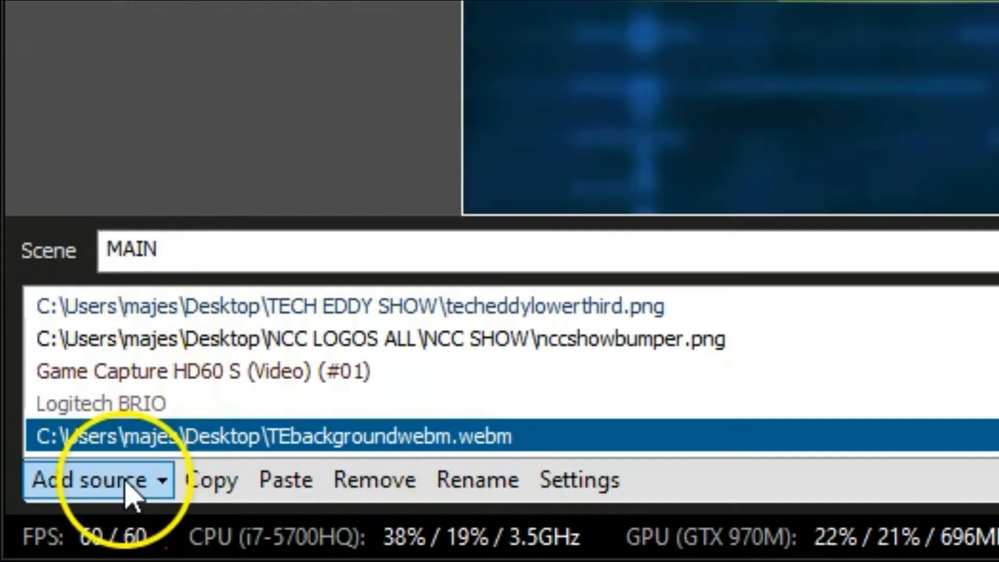
{"action": "left_click", "coordinate": [37, 518]}
{"action": "left_click", "coordinate": [441, 238]}
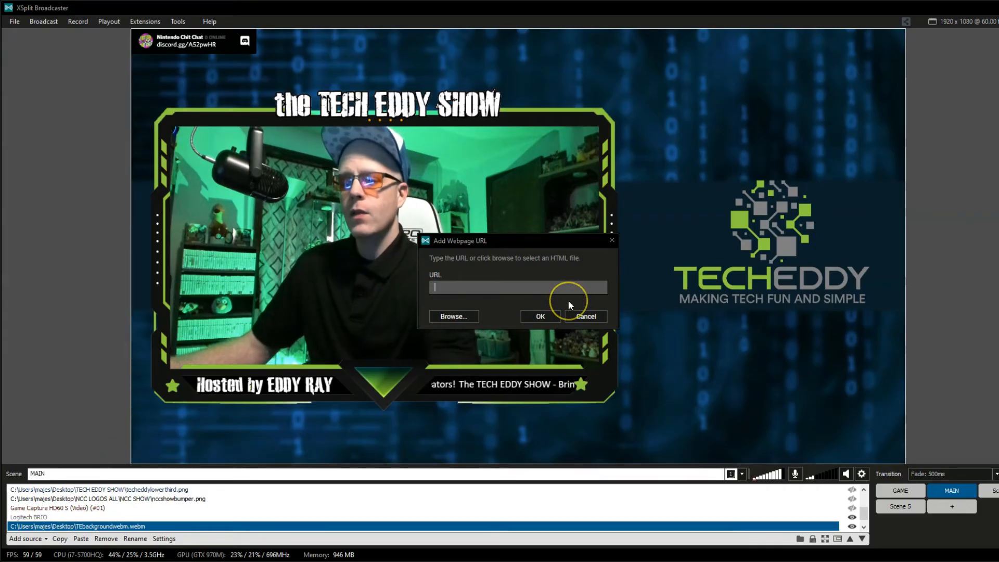
{"action": "key", "text": "ctrl+v"}
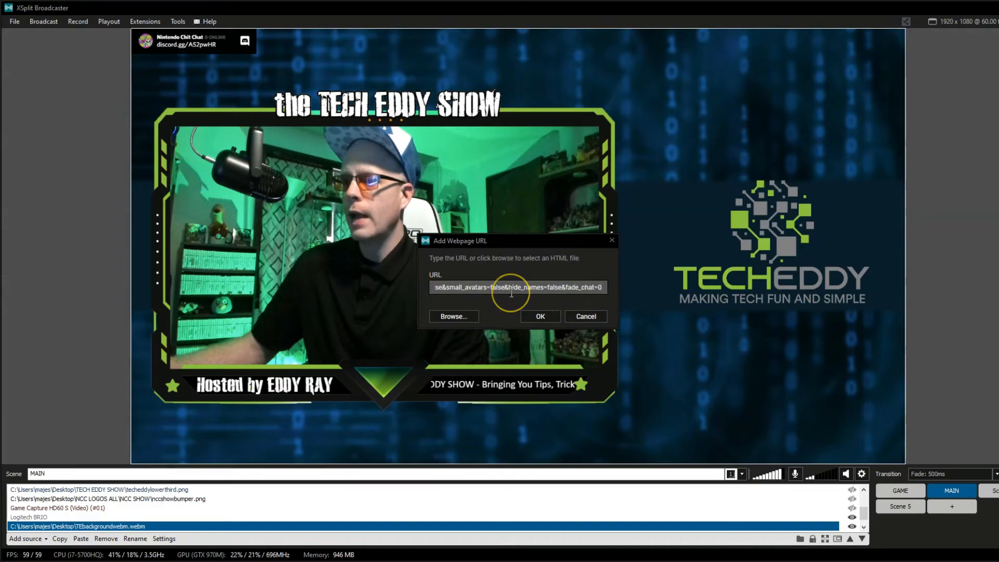
{"action": "left_click", "coordinate": [539, 317]}
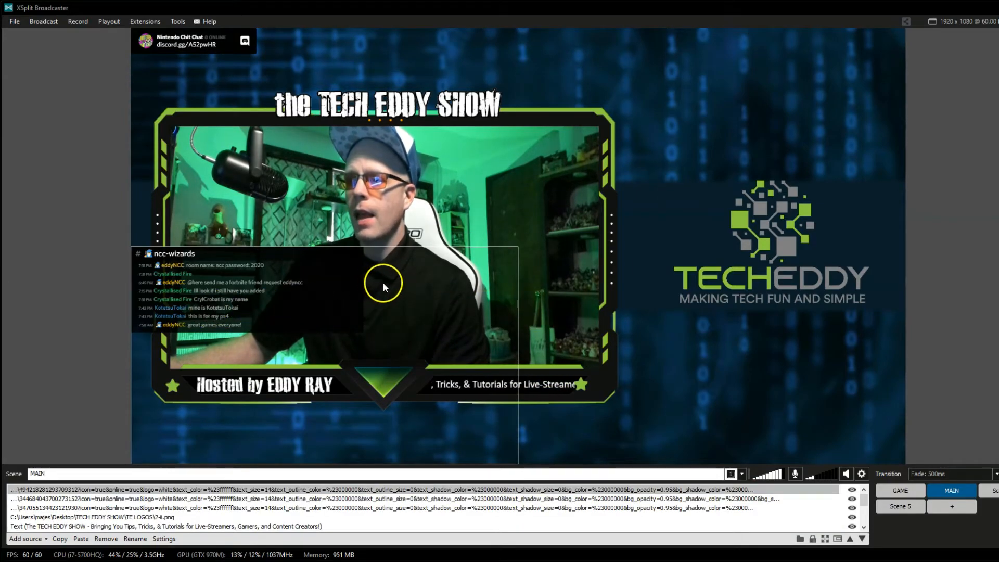
Move the chat widget source to the upper-right corner of the scene and shrink its frame around the messages
{"action": "left_click_drag", "start_coordinate": [398, 279], "coordinate": [745, 140]}
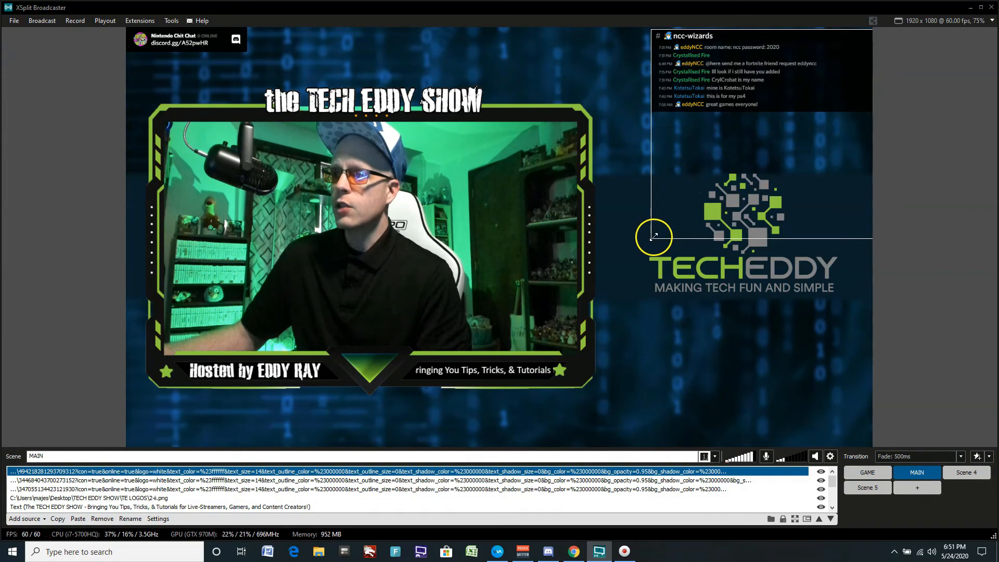
{"action": "left_click_drag", "start_coordinate": [652, 237], "coordinate": [790, 148]}
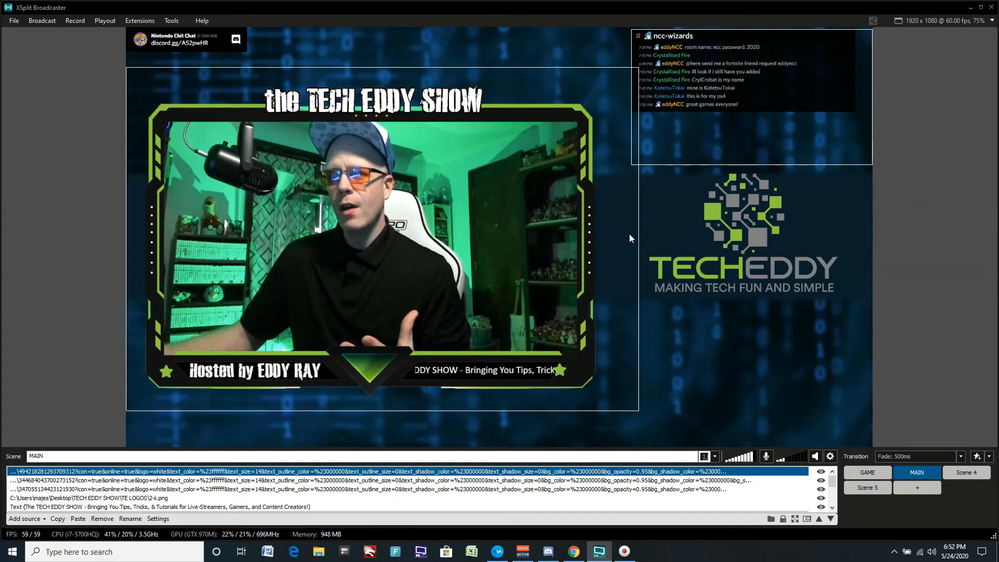
Remove the ncc-wizards chat widget source from the MAIN scene
{"action": "left_click", "coordinate": [692, 135]}
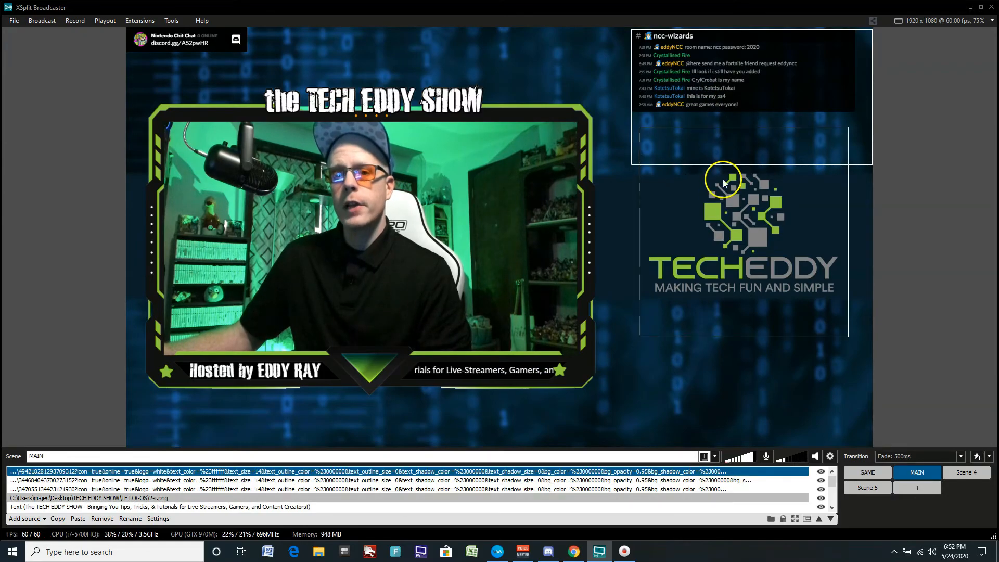
{"action": "left_click", "coordinate": [102, 519]}
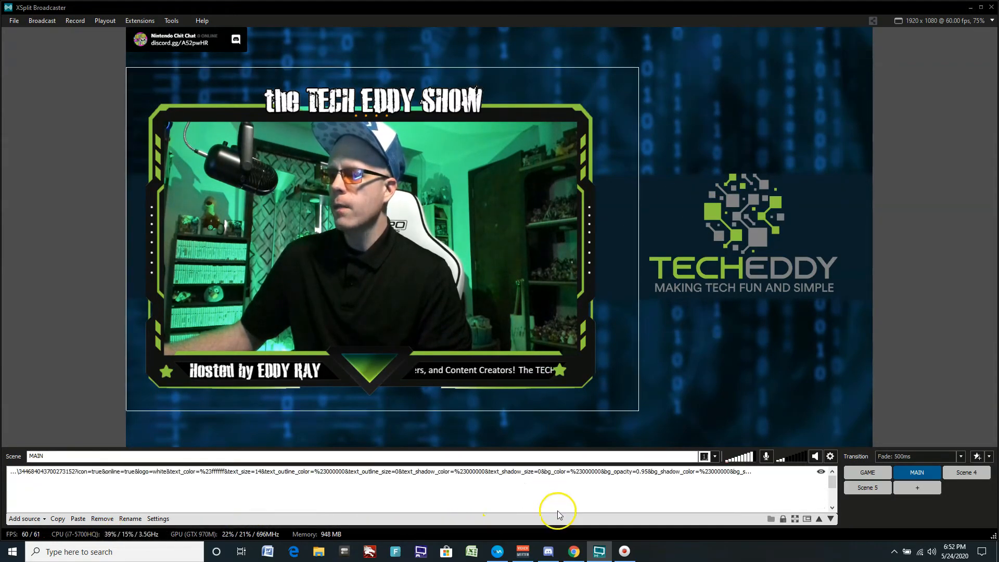
Switch to the StreamKit page in Chrome and copy the chat widget's webpage source URL with the text size at 20px
{"action": "left_click", "coordinate": [574, 551]}
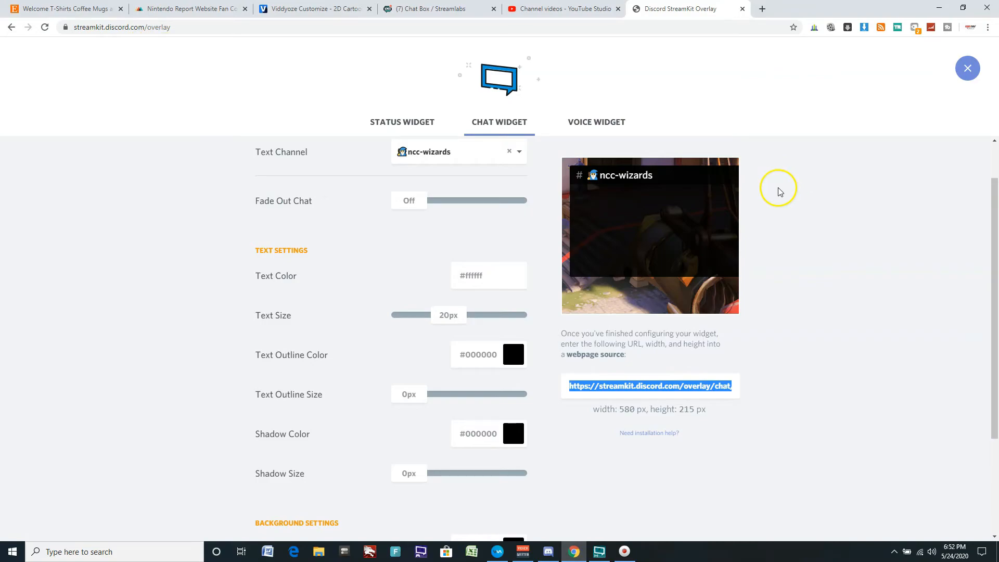
{"action": "left_click_drag", "start_coordinate": [441, 319], "coordinate": [427, 318]}
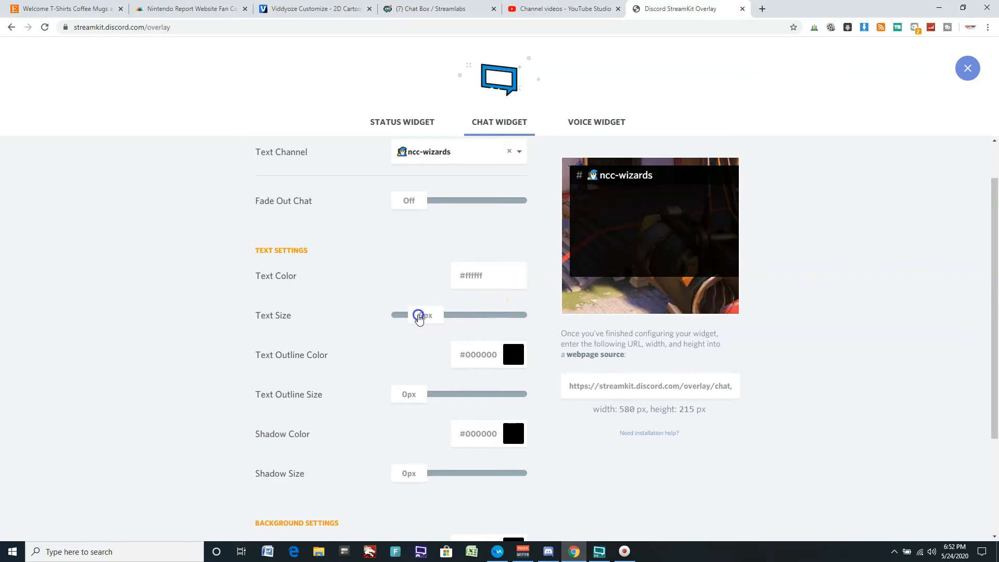
{"action": "left_click", "coordinate": [616, 387]}
{"action": "right_click", "coordinate": [618, 391]}
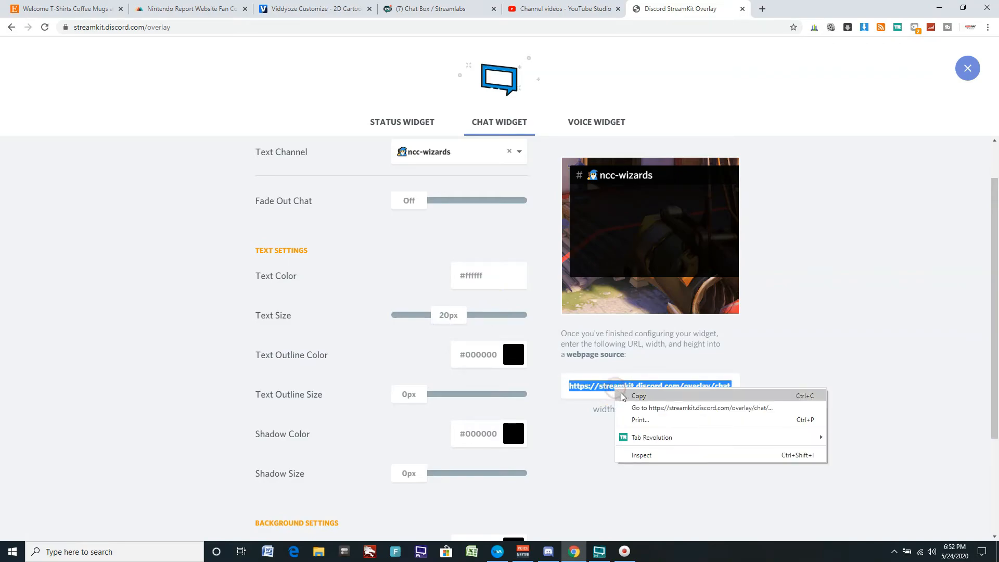
{"action": "left_click", "coordinate": [623, 394]}
Switch to XSplit Broadcaster, add the copied chat widget URL as a webpage source in MAIN, and place it in the scene's upper-right corner
{"action": "left_click", "coordinate": [600, 552]}
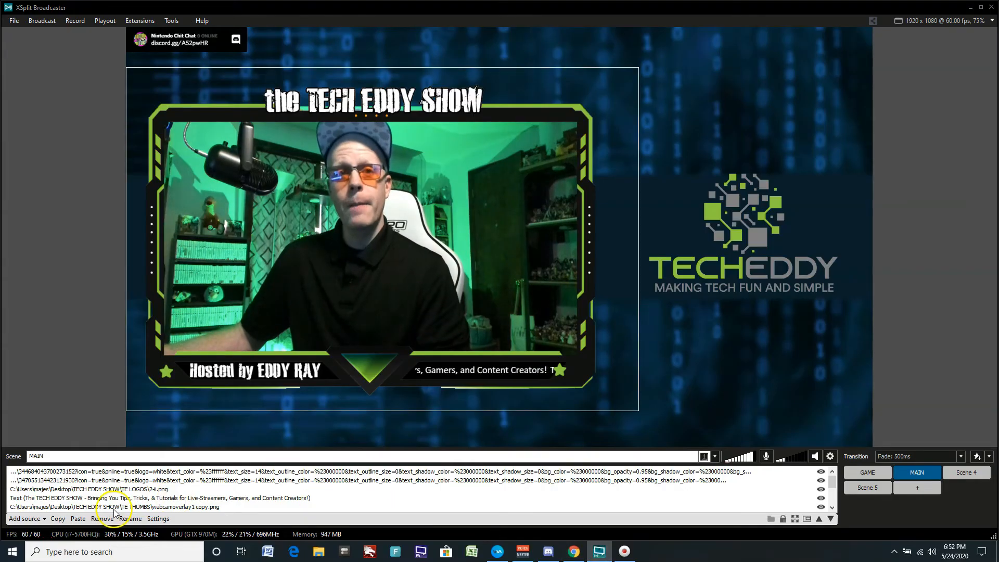
{"action": "left_click", "coordinate": [25, 519]}
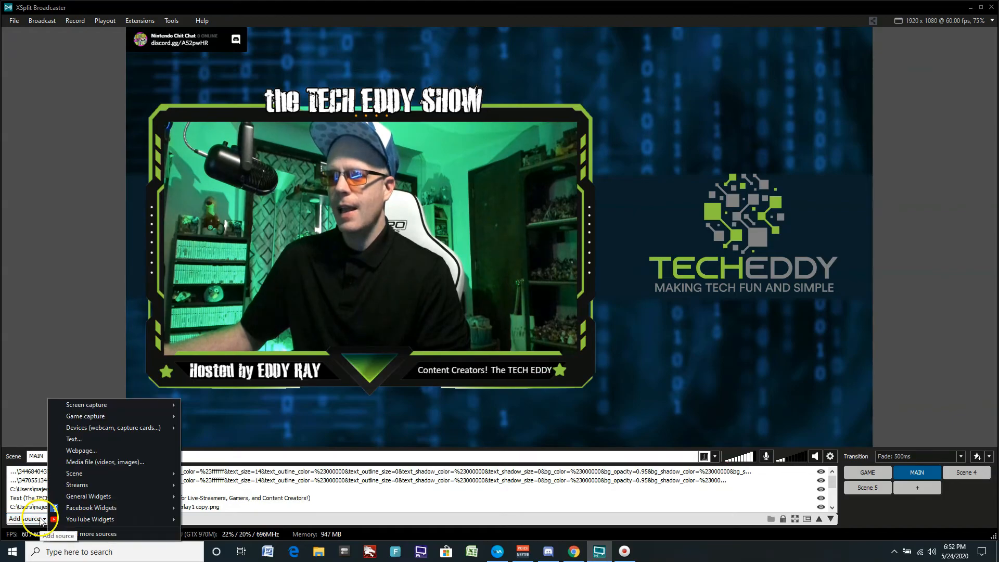
{"action": "left_click", "coordinate": [132, 453]}
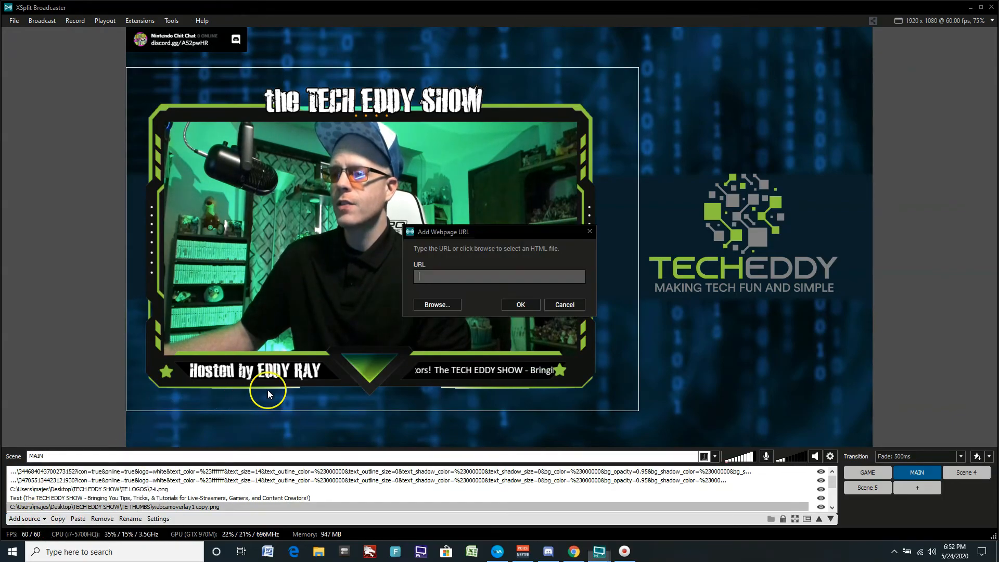
{"action": "key", "text": "ctrl+v"}
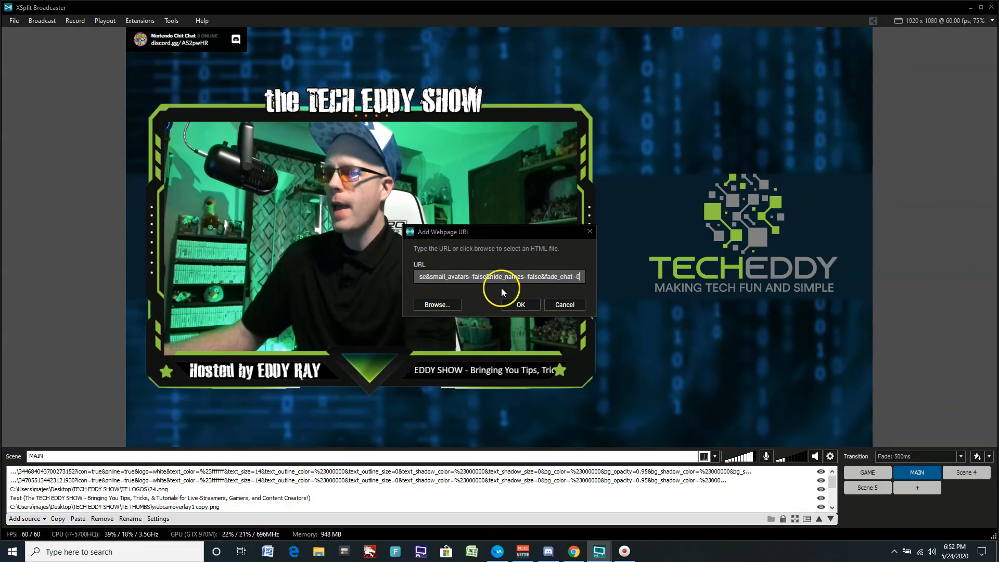
{"action": "left_click", "coordinate": [521, 305]}
{"action": "left_click_drag", "start_coordinate": [512, 302], "coordinate": [804, 127]}
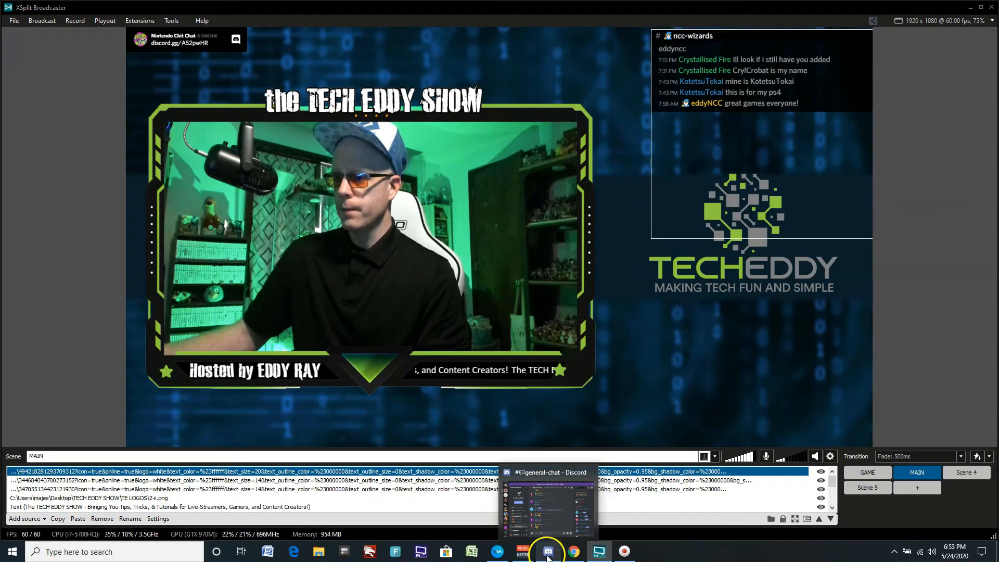
Switch to Discord, post "hello how is everyone?" and ":)" in the ncc-wizards channel, and return to the chat widget in the XSplit scene
{"action": "left_click", "coordinate": [549, 552]}
{"action": "scroll", "coordinate": [510, 302], "scroll_direction": "down", "scroll_amount": 3}
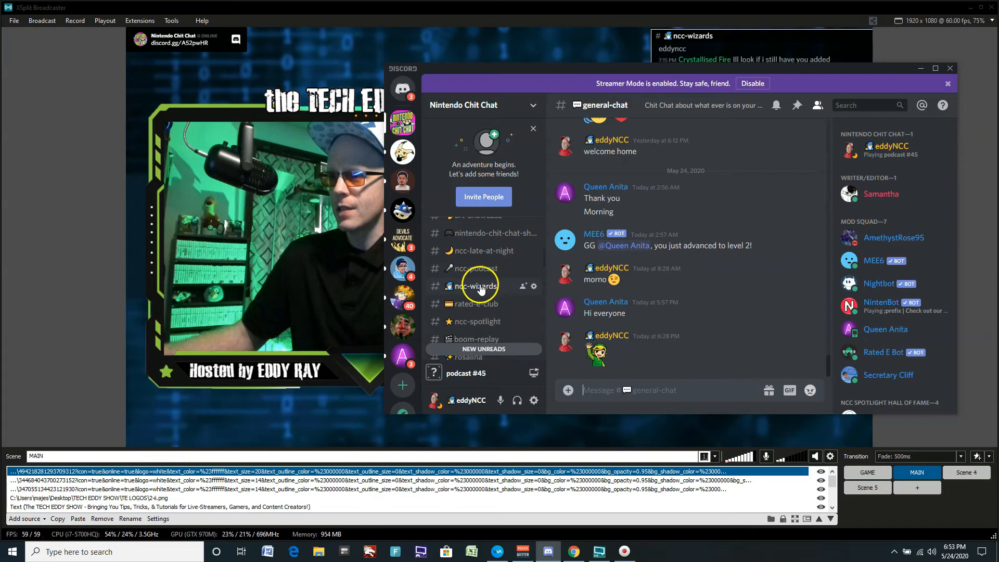
{"action": "left_click", "coordinate": [475, 287]}
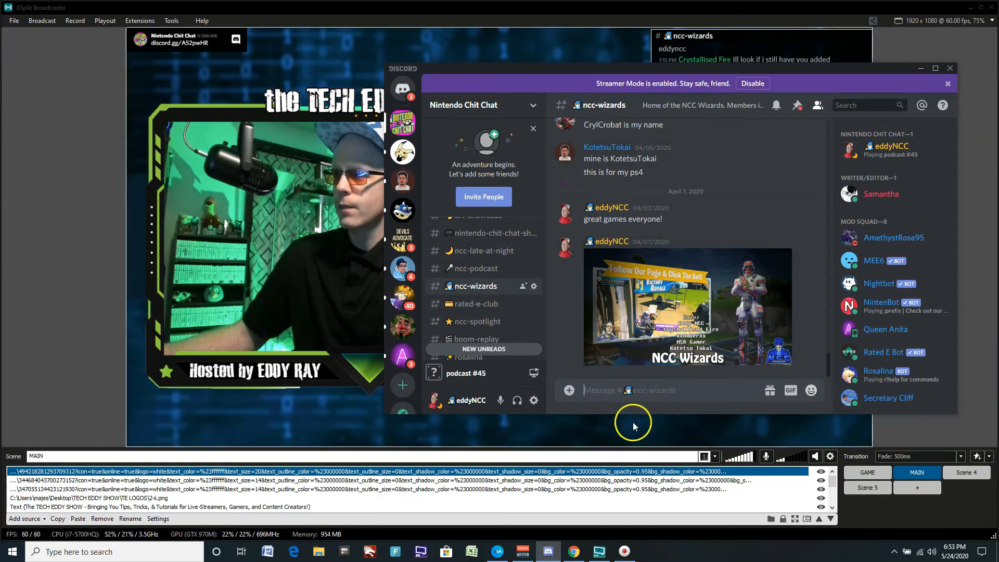
{"action": "type", "text": "hello"}
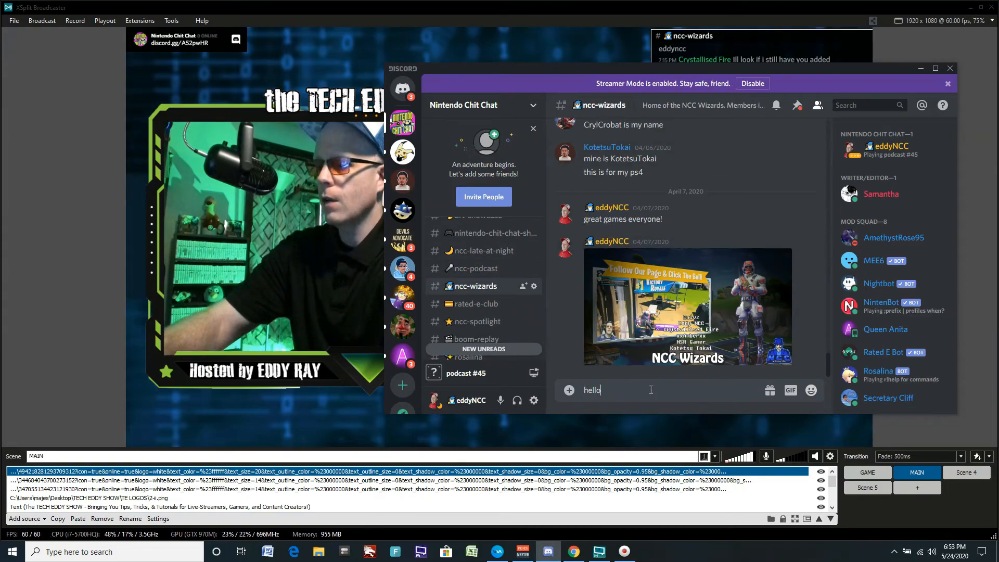
{"action": "type", "text": " how is everyone?"}
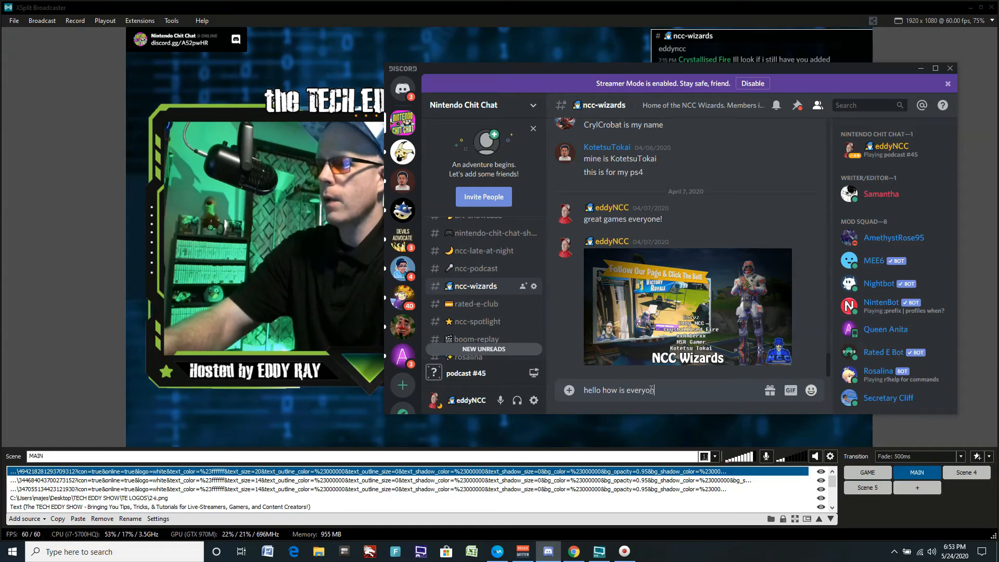
{"action": "key", "text": "Return"}
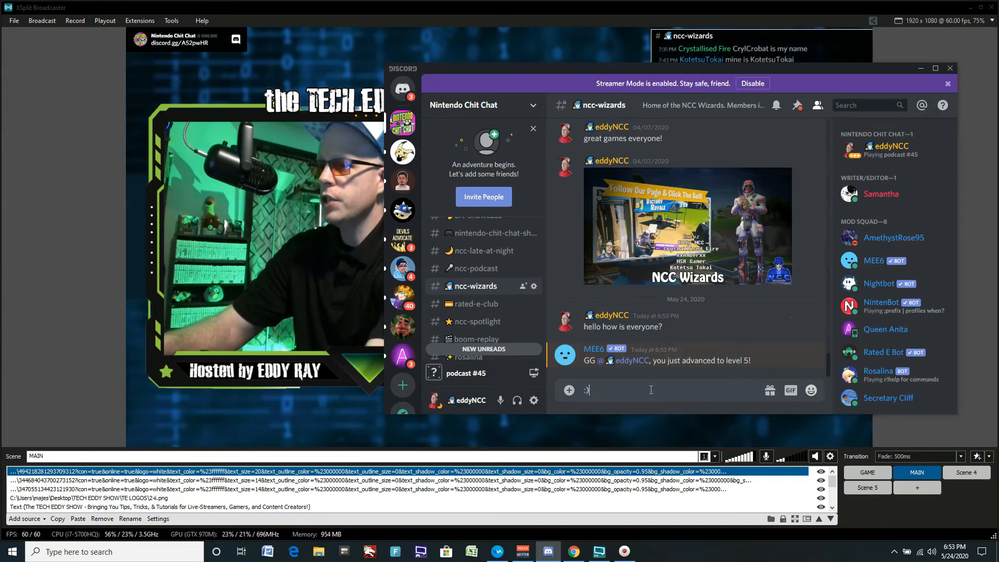
{"action": "type", "text": ":)"}
{"action": "key", "text": "Return"}
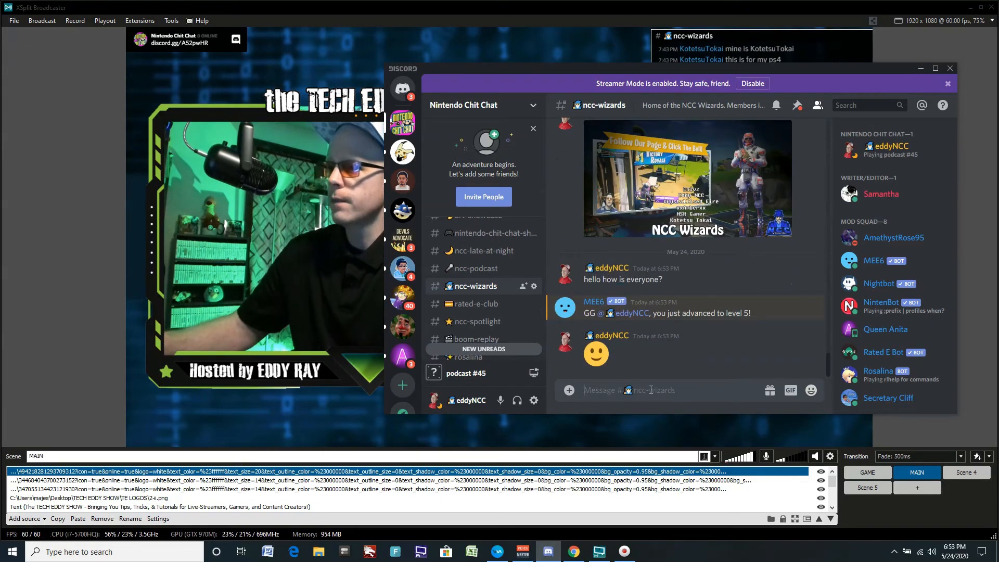
{"action": "left_click", "coordinate": [920, 73]}
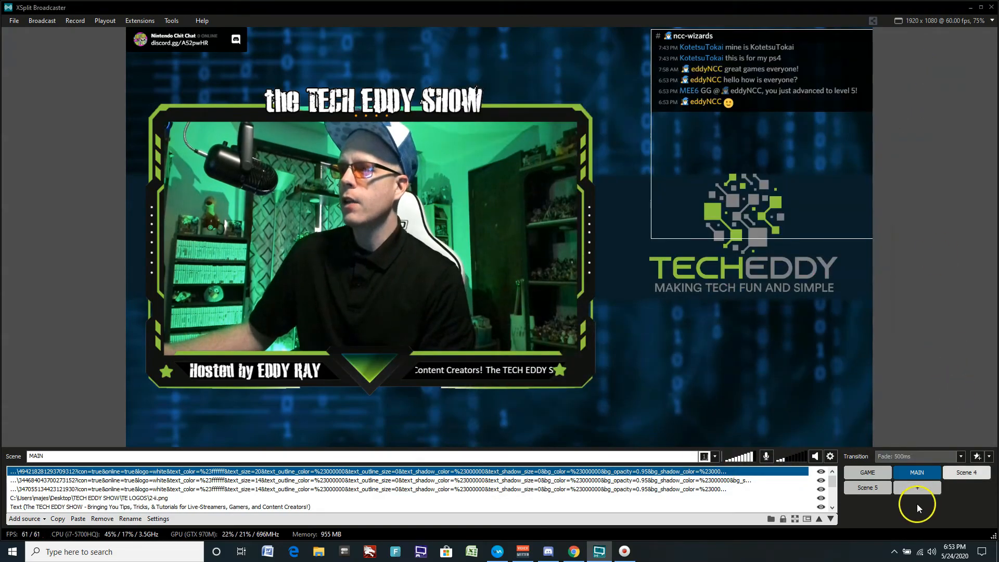
{"action": "left_click", "coordinate": [817, 222]}
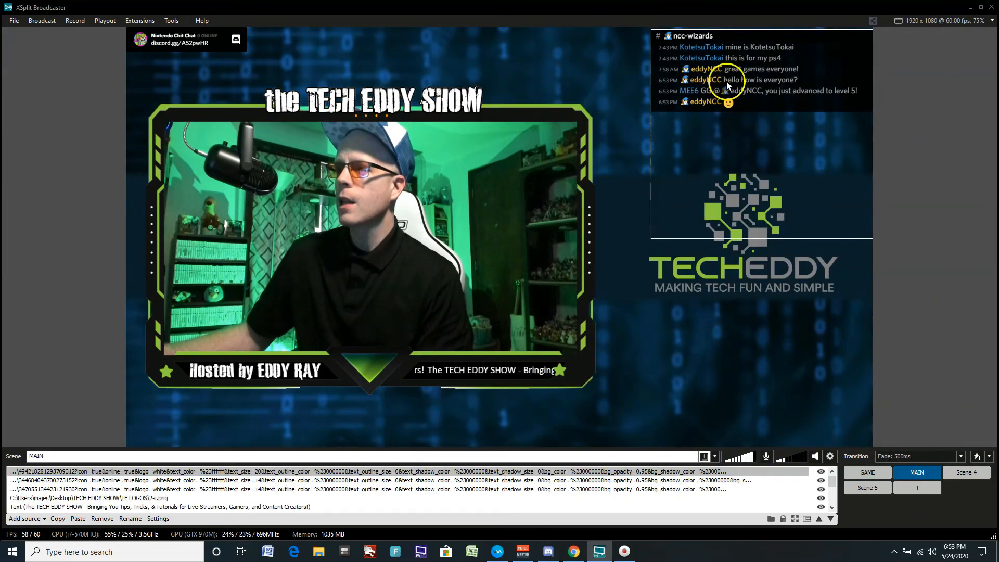